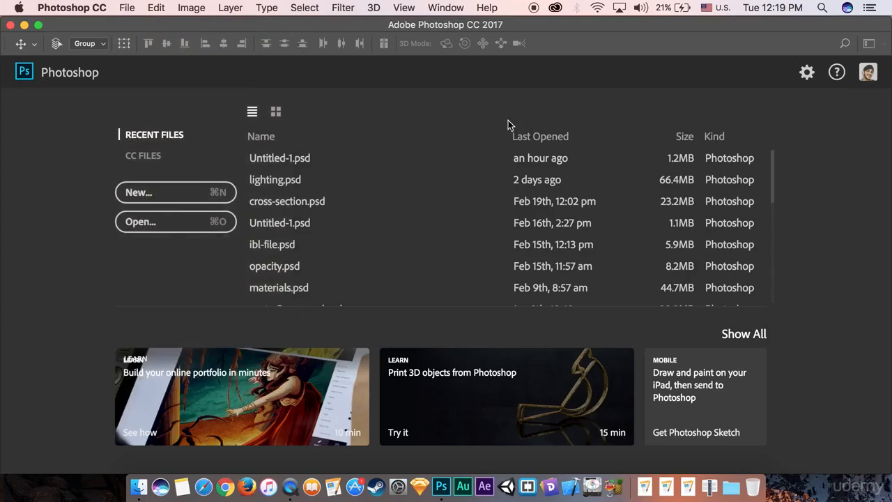
- Create a 1280 x 720 px HDV/HDTV 720p document with a video timeline, and enlarge the timeline scale
key("super+n")
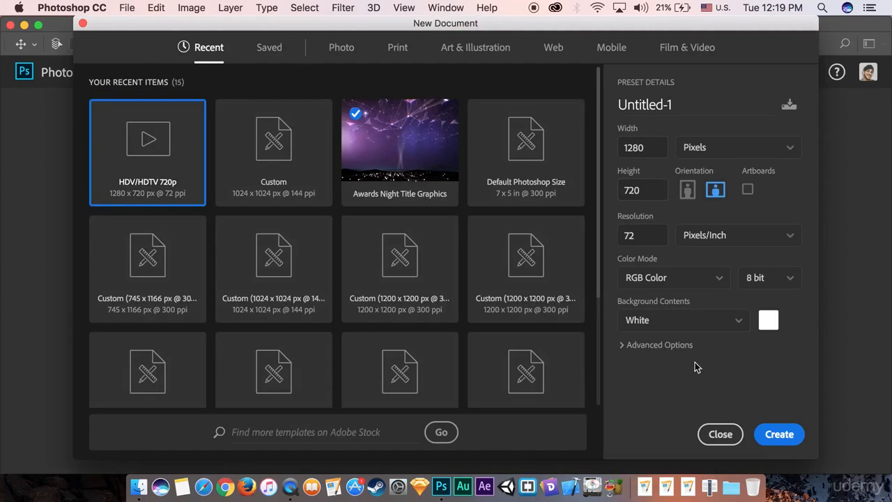
left_click(775, 441)
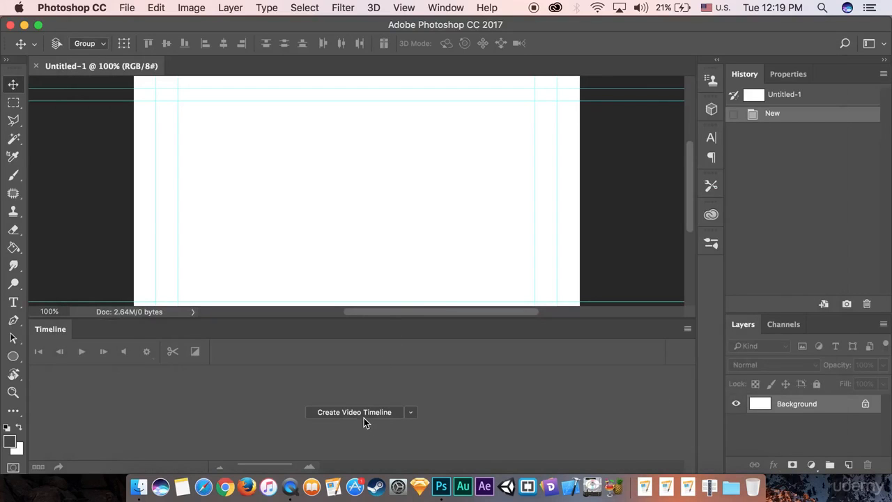
left_click(363, 413)
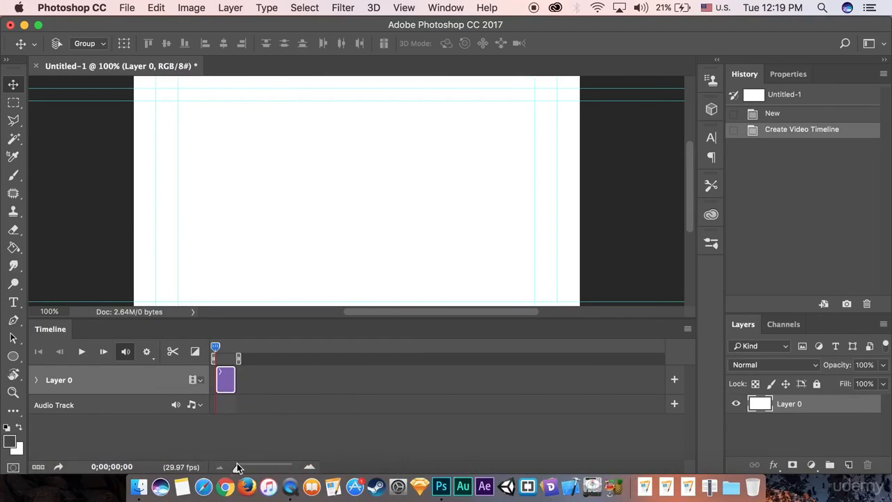
left_click_drag(237, 466, 259, 466)
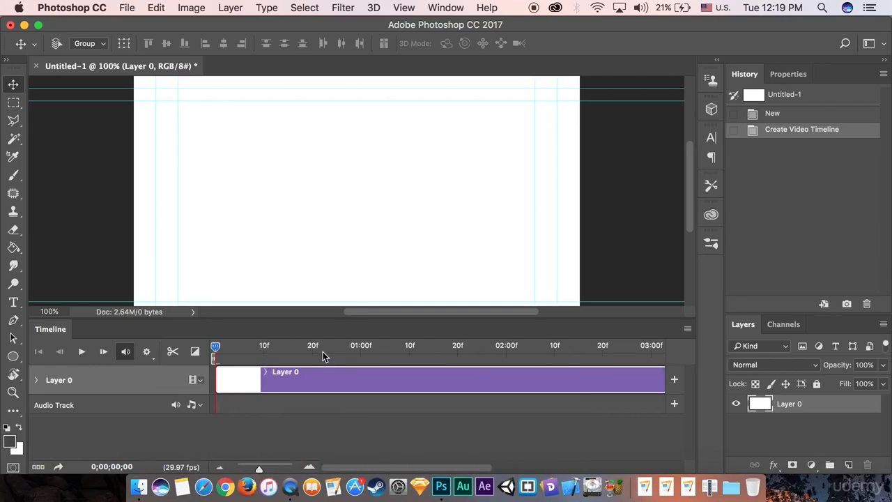
- Draw a dark grey circle about 212 px in diameter at the center of the canvas with the Ellipse Tool
left_click(13, 358)
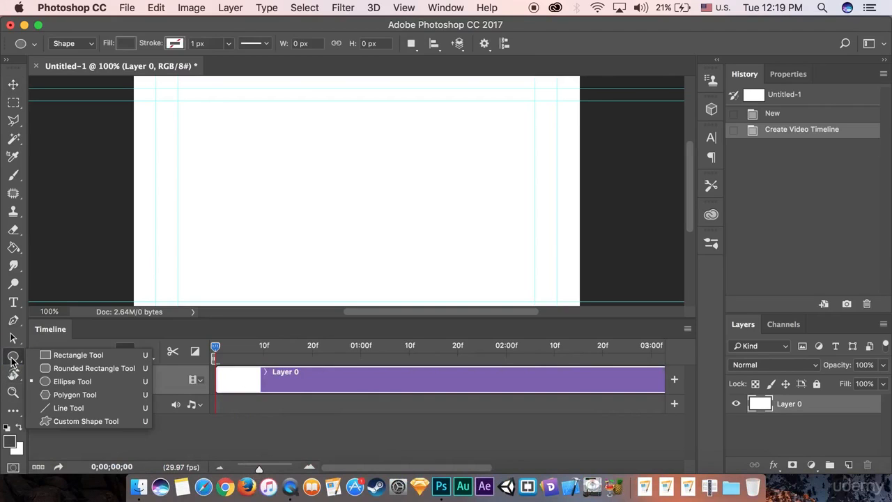
left_click(73, 382)
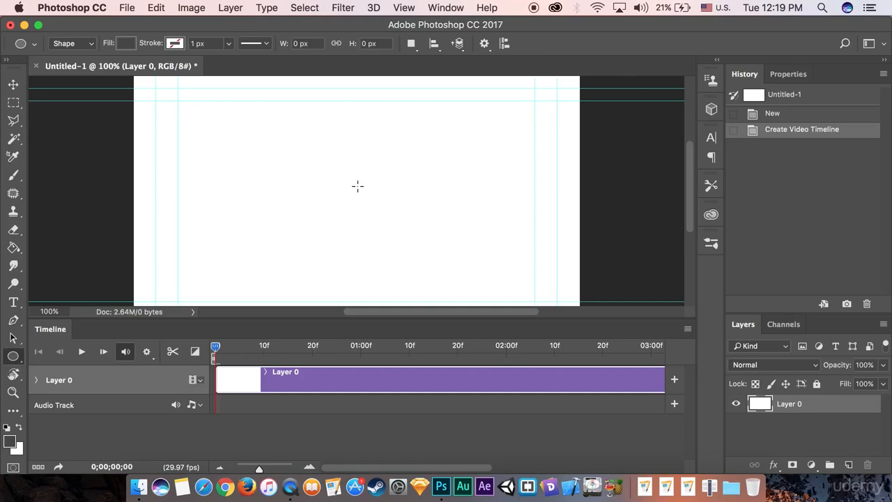
left_click_drag(356, 186, 314, 149)
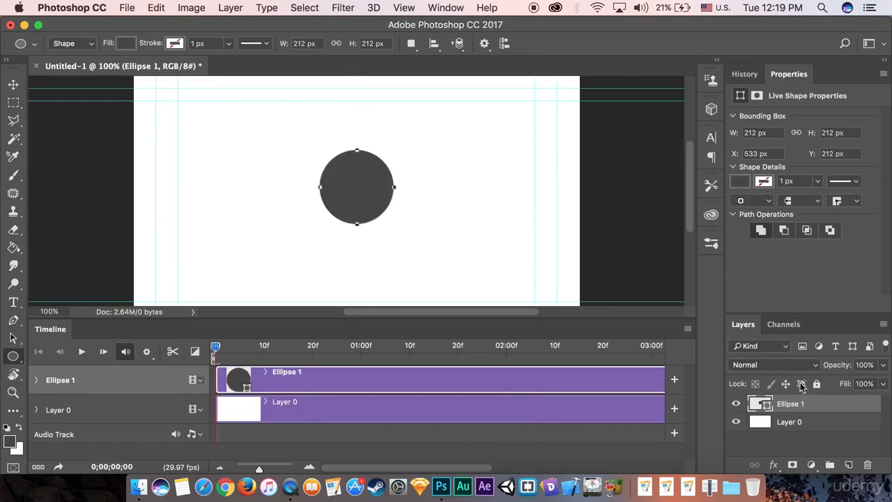
- Convert the circle's shape layer to a smart object and rename it "black"
right_click(830, 411)
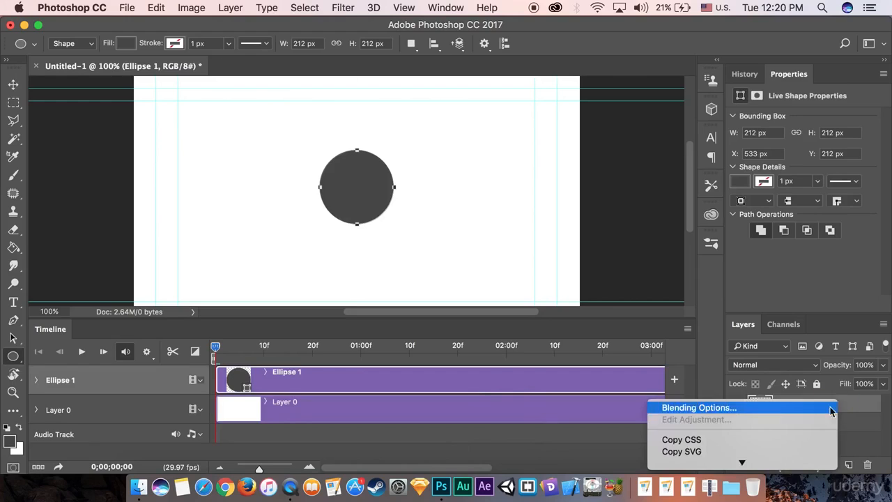
scroll(789, 420, "down", 5)
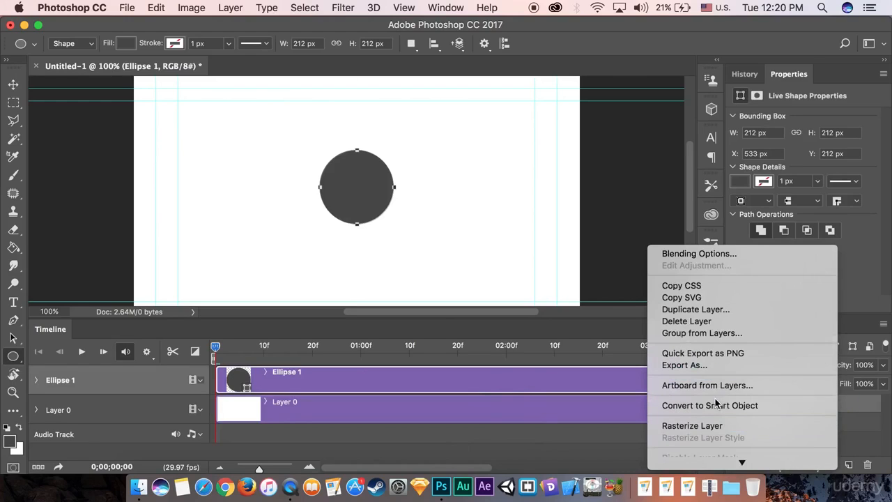
left_click(716, 404)
double_click(791, 404)
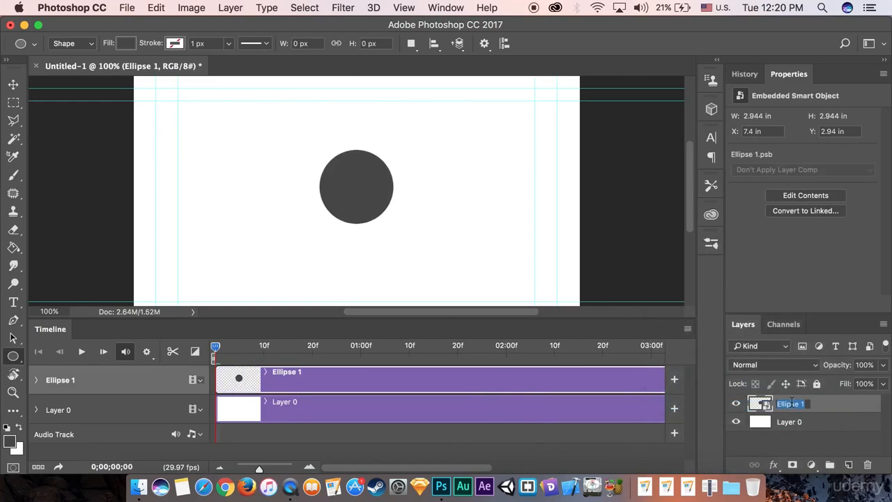
type("black")
key("Return")
- Duplicate the black layer and rename the copy "Red"
key("super+j")
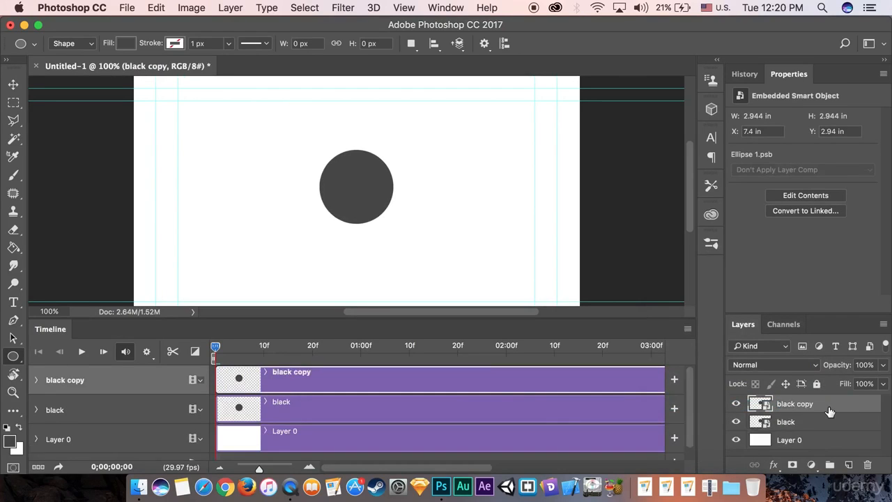
double_click(796, 404)
type("Red")
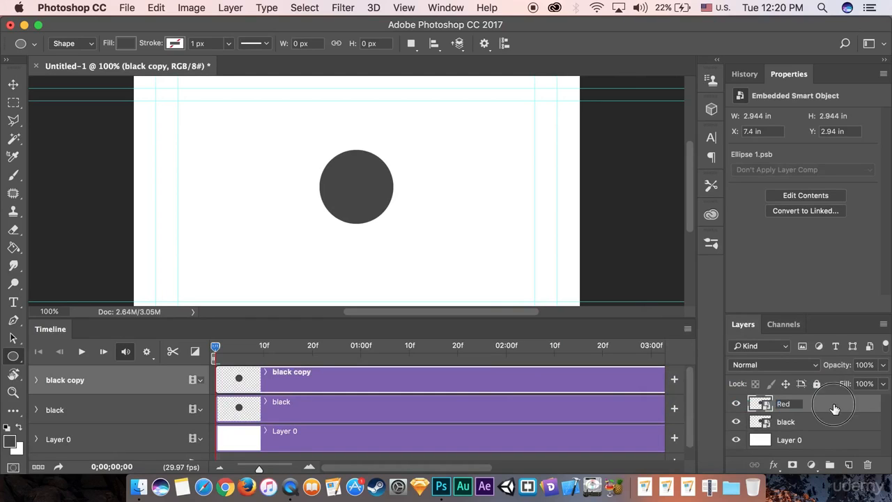
key("Return")
- Apply a Color Overlay to the Red layer using the red color ed1515
double_click(850, 406)
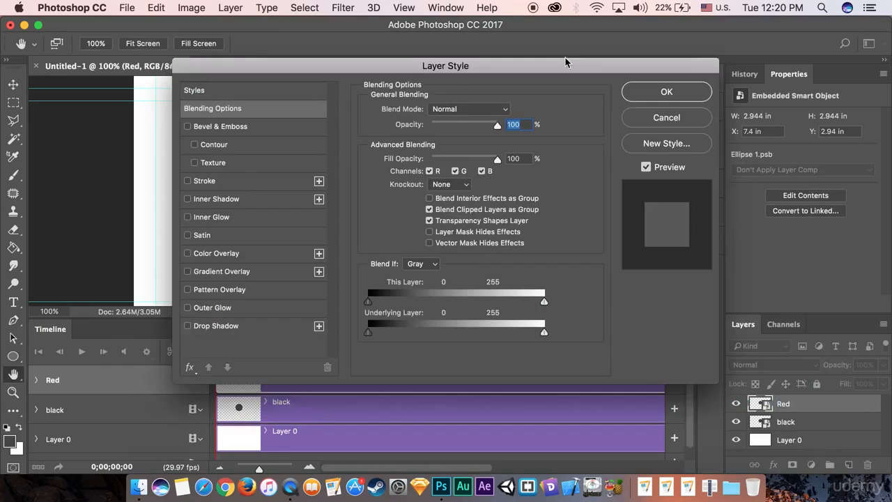
left_click_drag(572, 70, 843, 71)
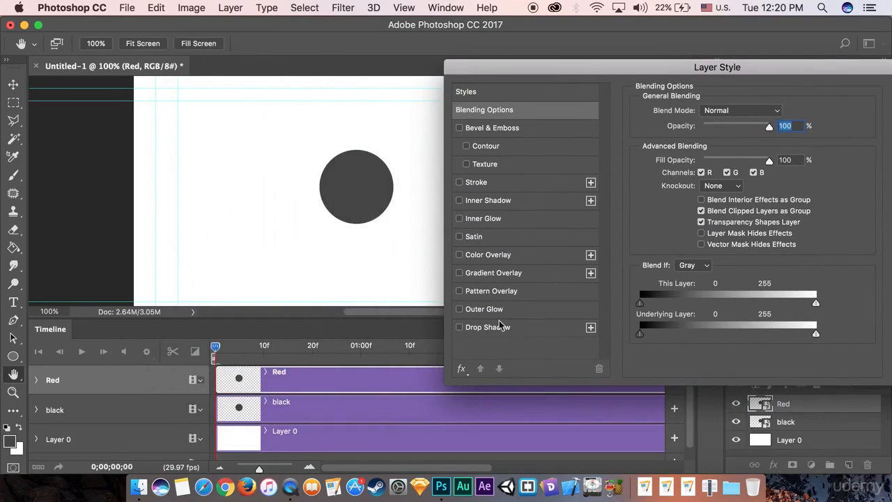
left_click(506, 256)
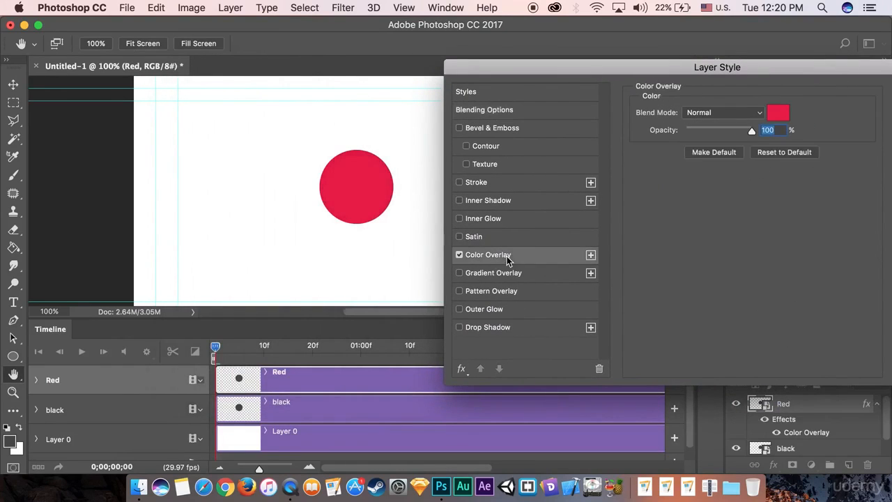
left_click(782, 113)
left_click_drag(633, 166, 636, 138)
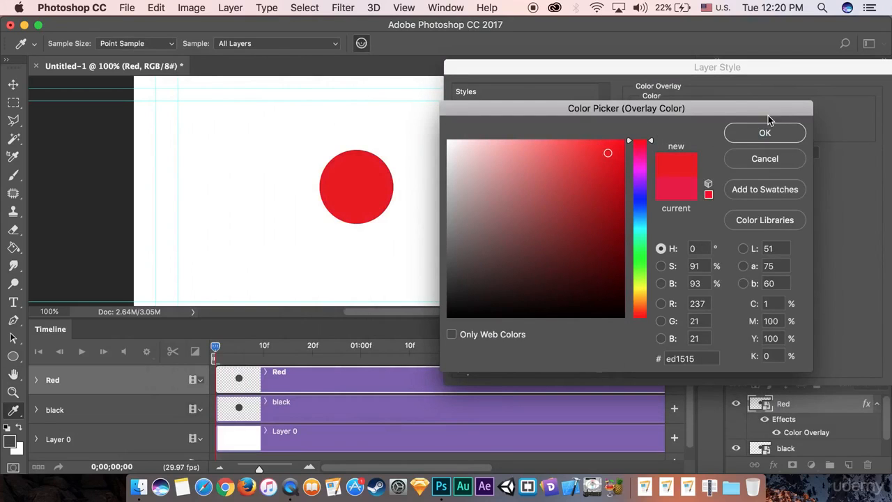
left_click(764, 133)
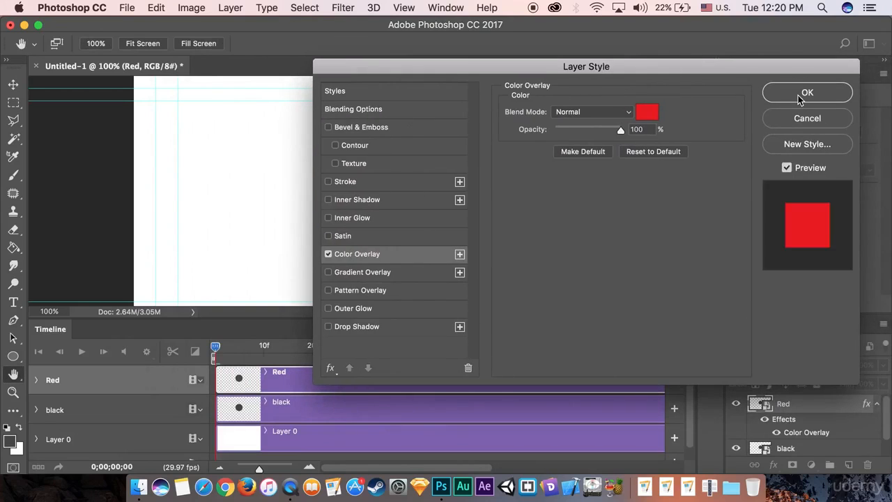
left_click(798, 94)
- Hide the Red layer and make the black layer active
left_click(736, 404)
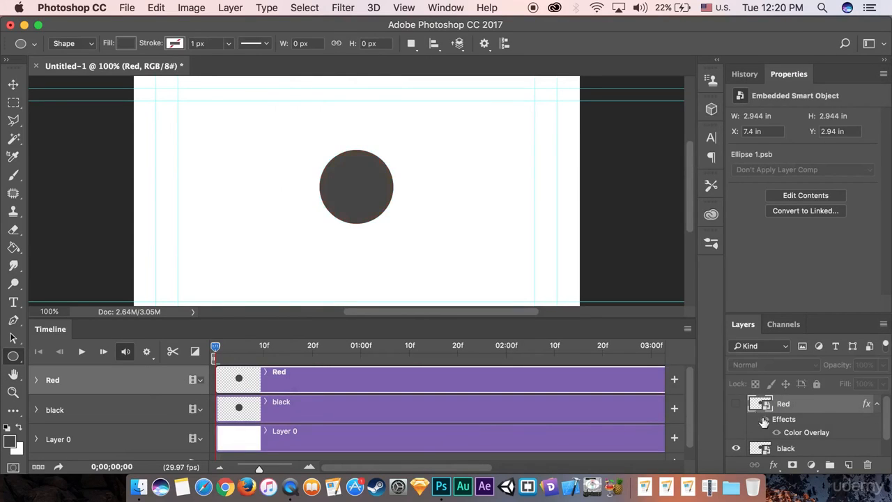
left_click(753, 448)
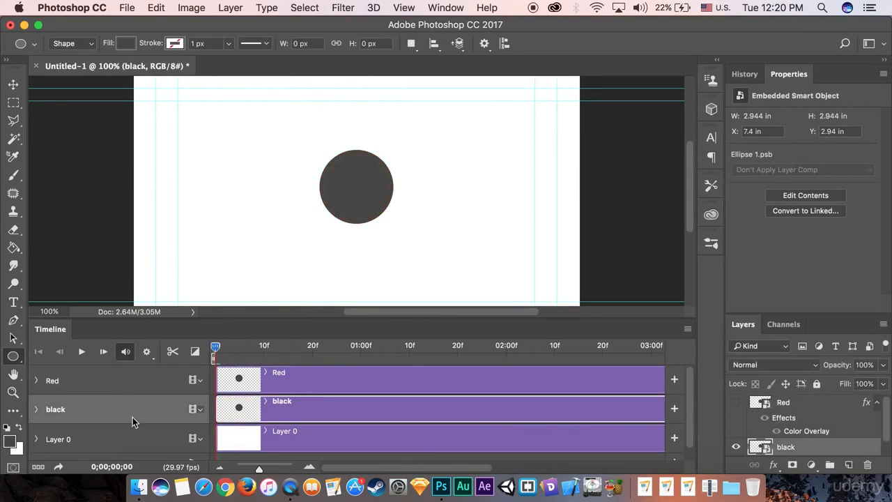
left_click(124, 43)
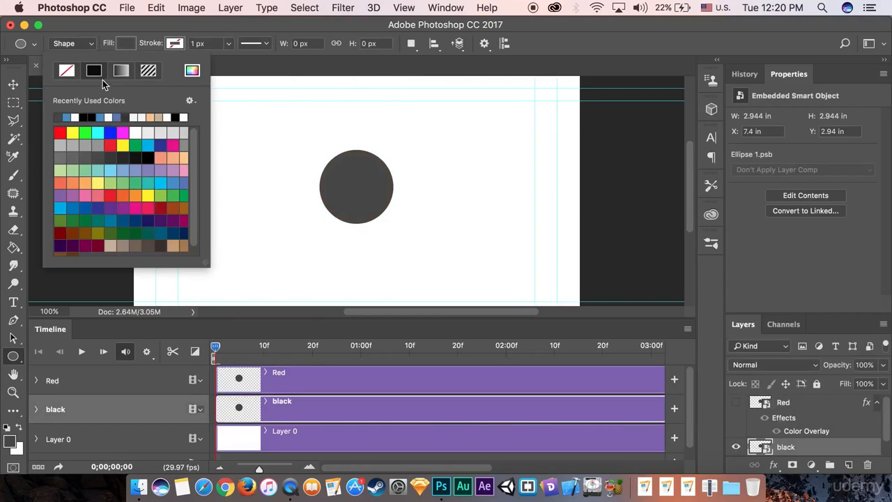
left_click(86, 45)
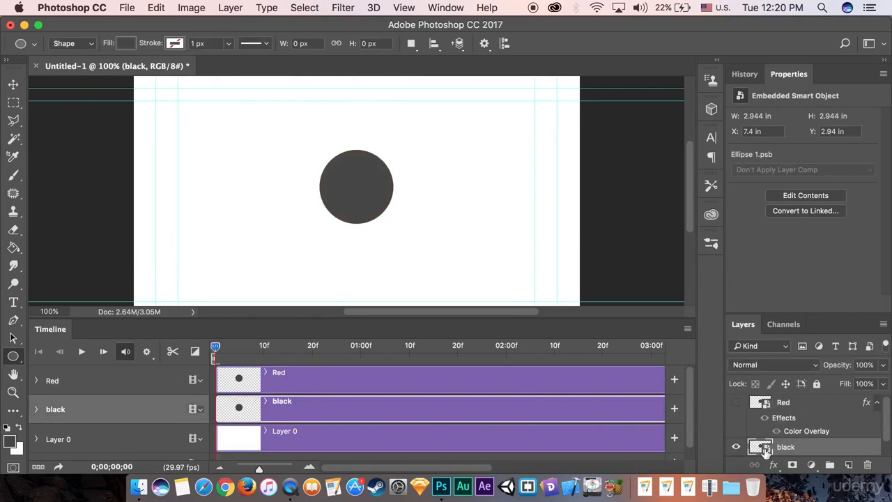
left_click(782, 402)
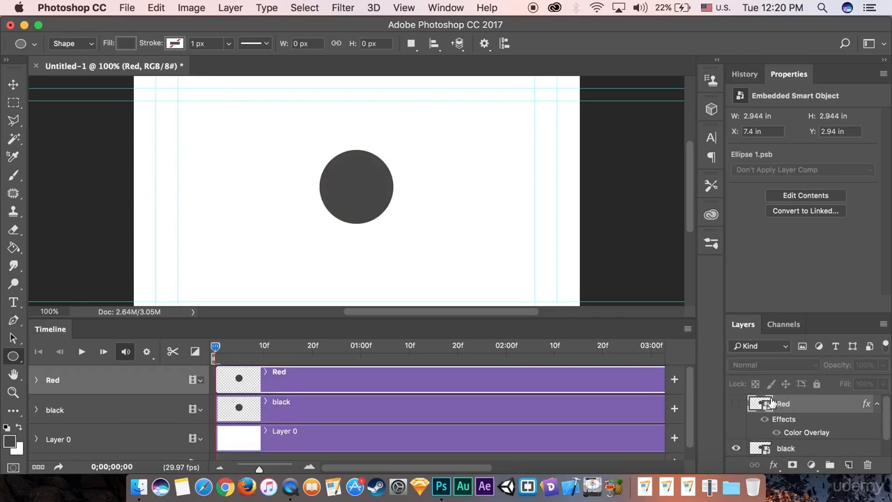
left_click(739, 405)
left_click(738, 405)
scroll(787, 442, "down", 1)
scroll(788, 441, "down", 1)
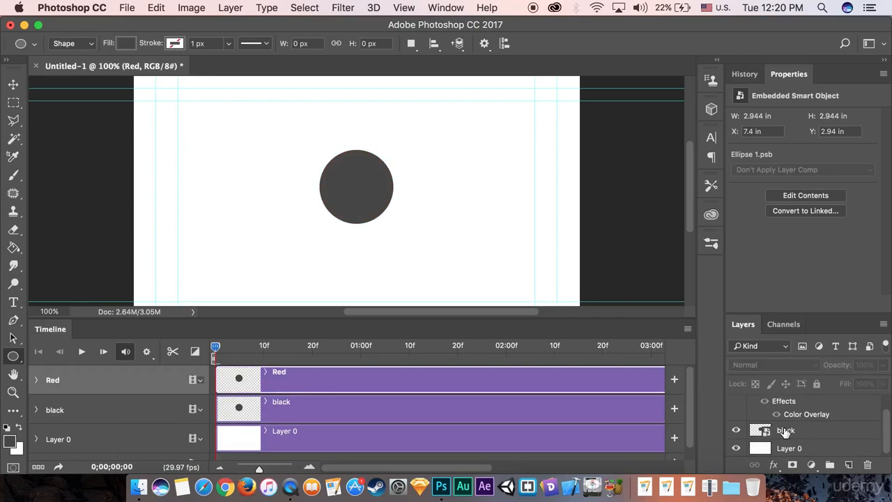
- Add a layer mask to the black layer
left_click(785, 430)
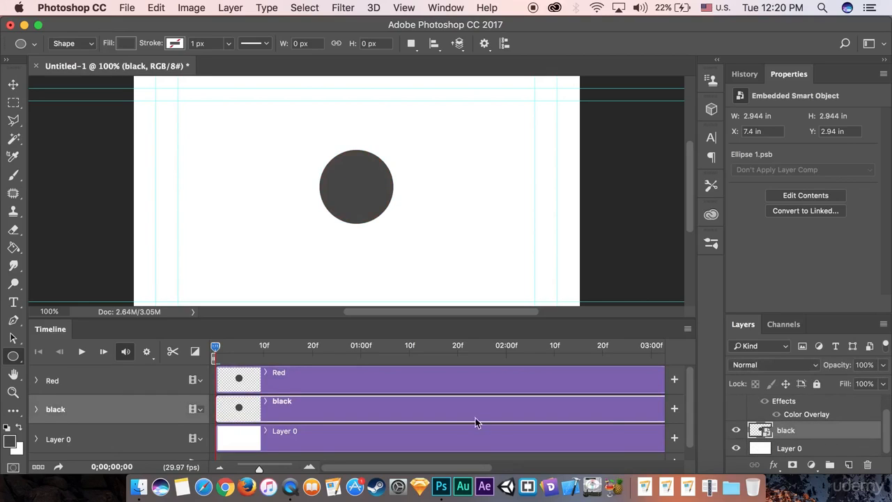
scroll(804, 448, "down", 1)
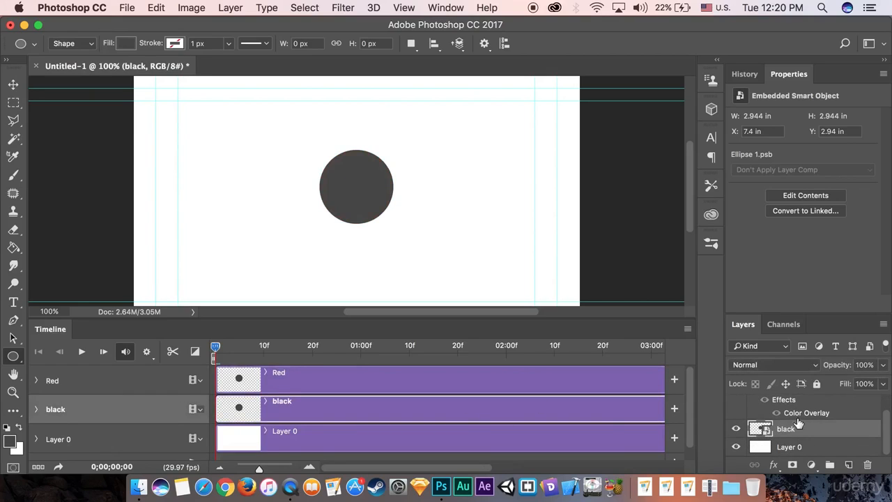
left_click(792, 465)
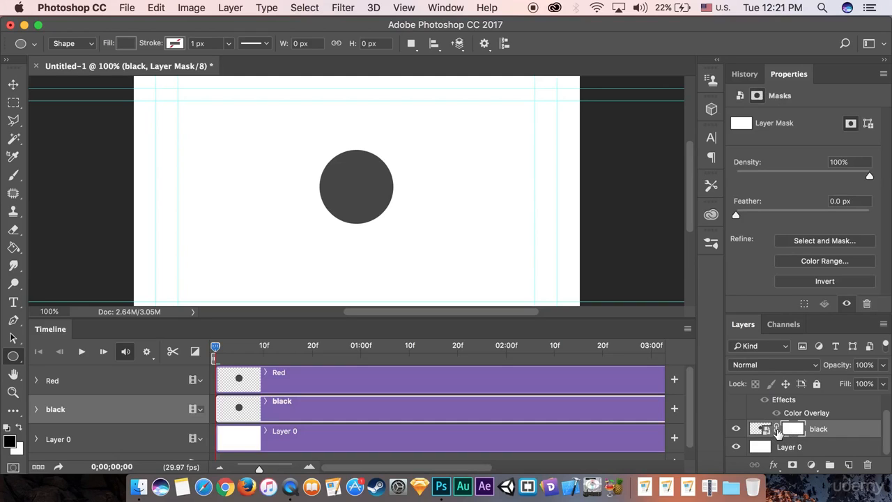
- Compare the black layer's smart object with its layer mask by alternately activating them, and examine the link between them
left_click(763, 431)
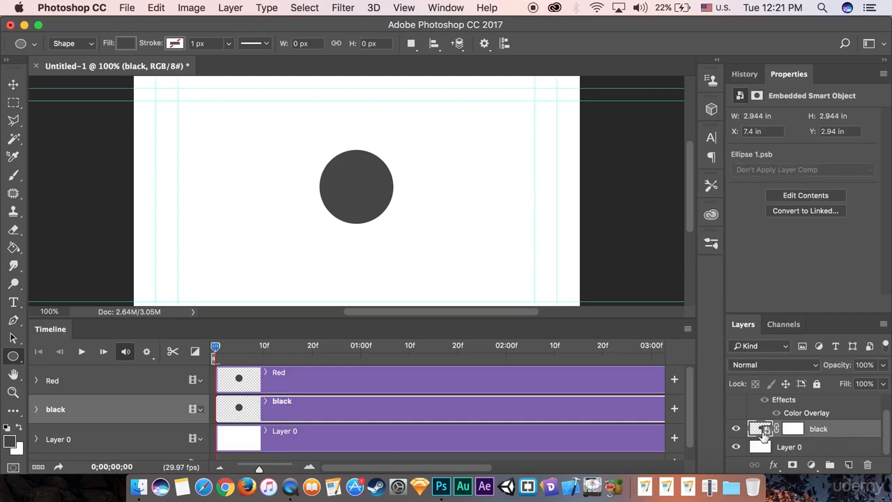
left_click(792, 429)
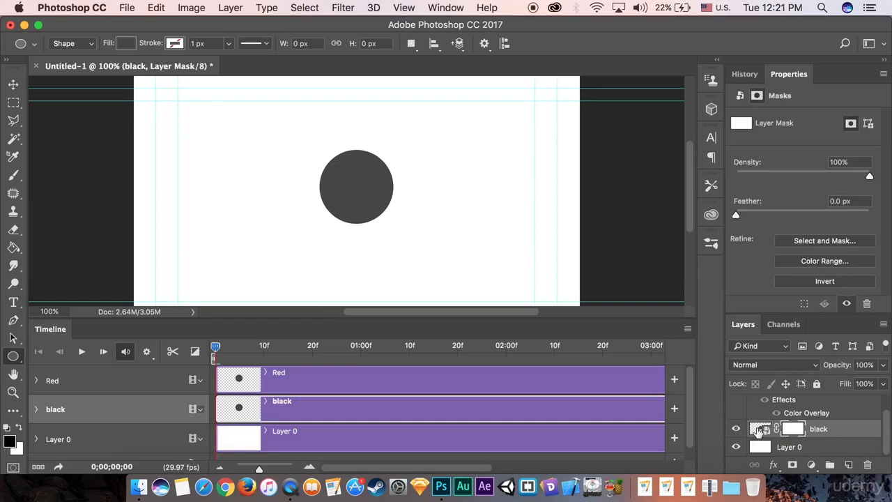
left_click(759, 431)
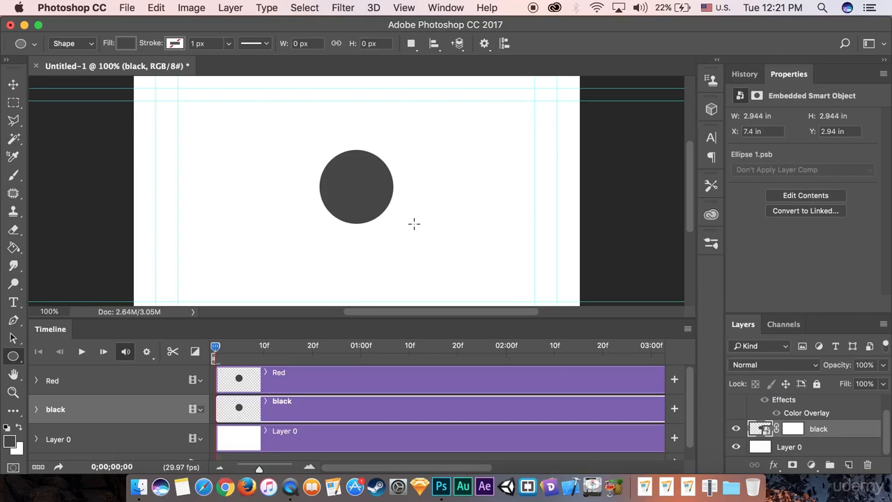
left_click(794, 430)
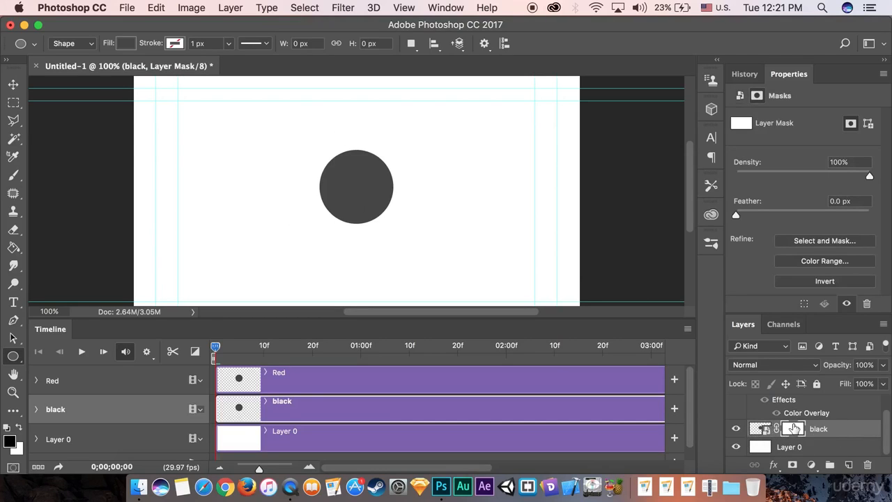
left_click(759, 430)
left_click(794, 430)
left_click(761, 430)
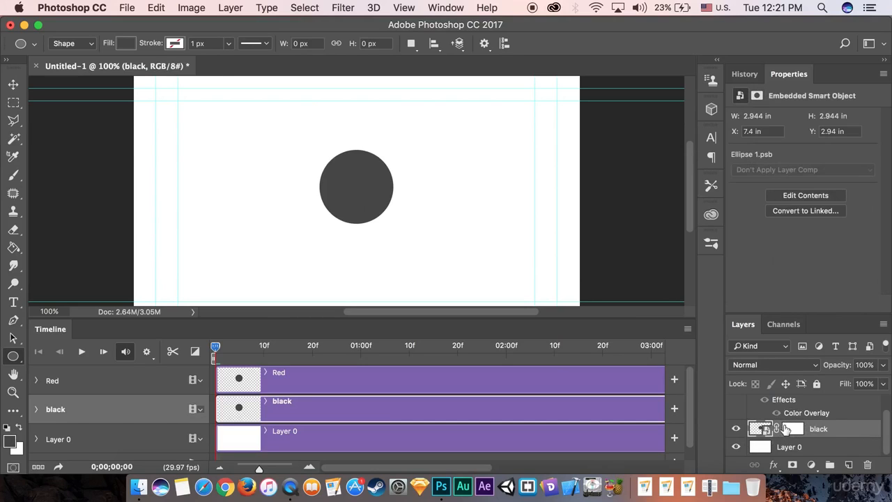
left_click(793, 432)
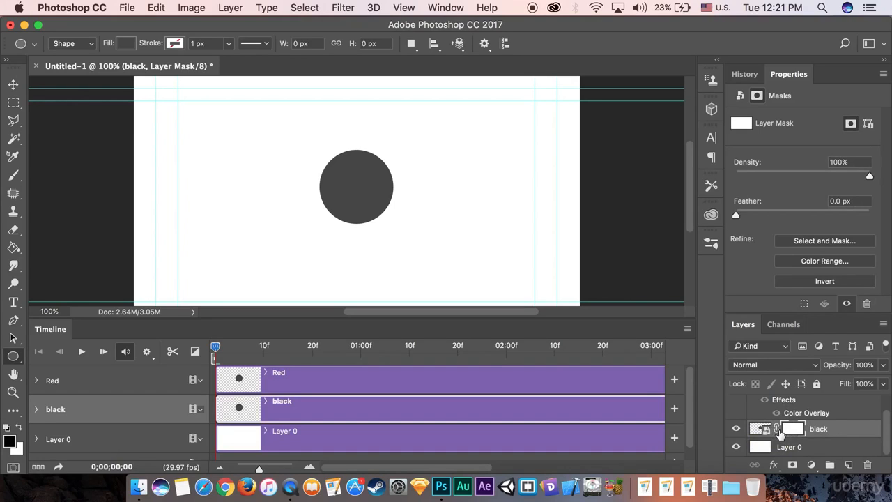
left_click(776, 430)
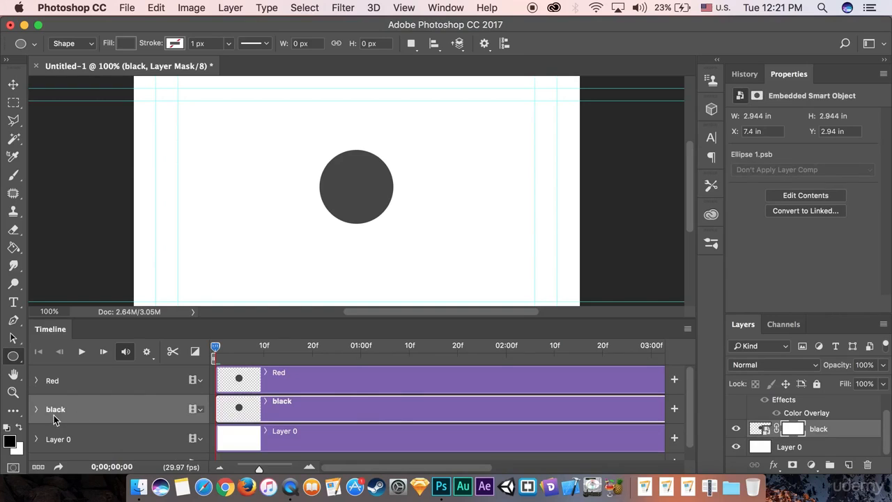
- Expand the black layer's track in the timeline and look through its keyframe properties, including Layer Mask Position
left_click(36, 409)
scroll(307, 403, "down", 3)
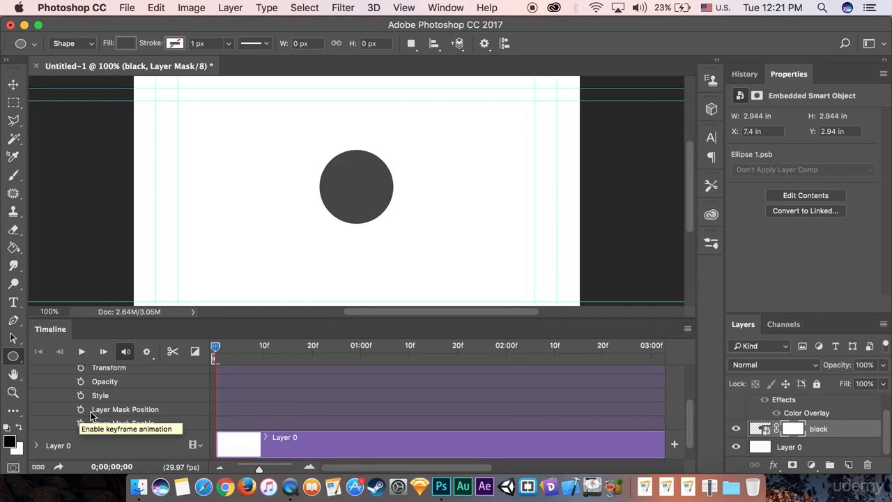
scroll(234, 400, "up", 3)
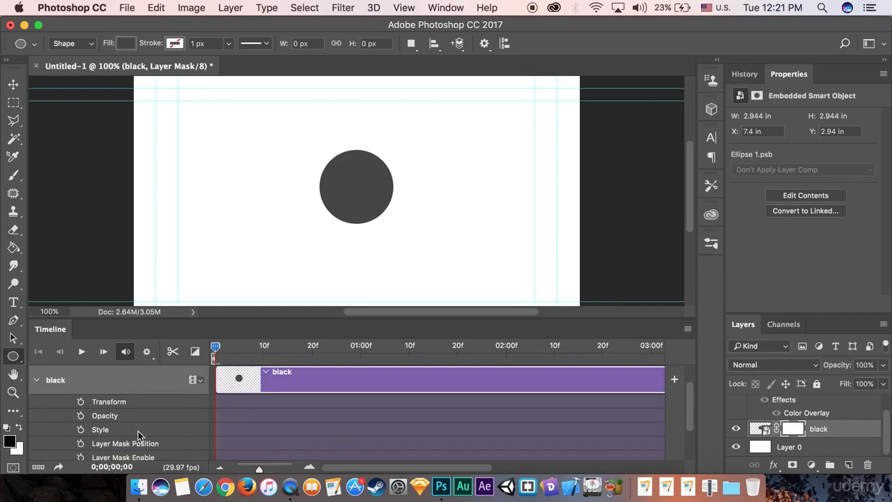
- Enable Layer Mask Position keyframing on the black layer at frame 0 and add a second keyframe at 20f
left_click(81, 443)
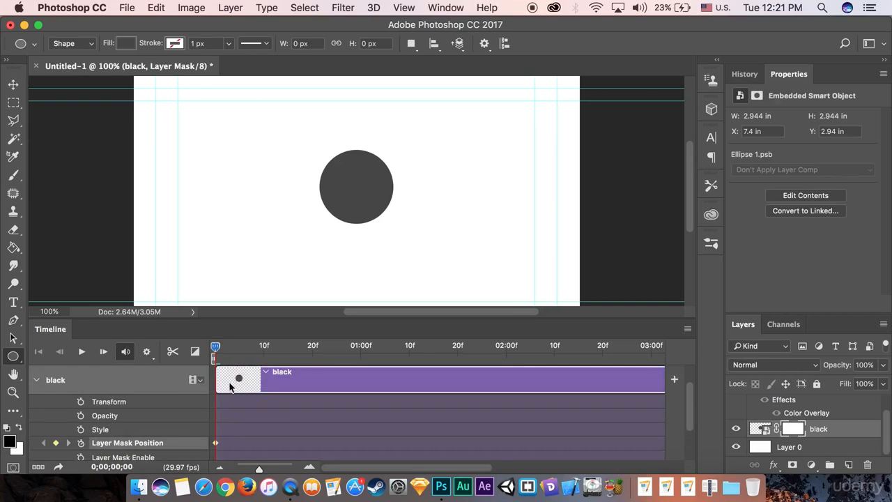
left_click_drag(221, 354, 310, 353)
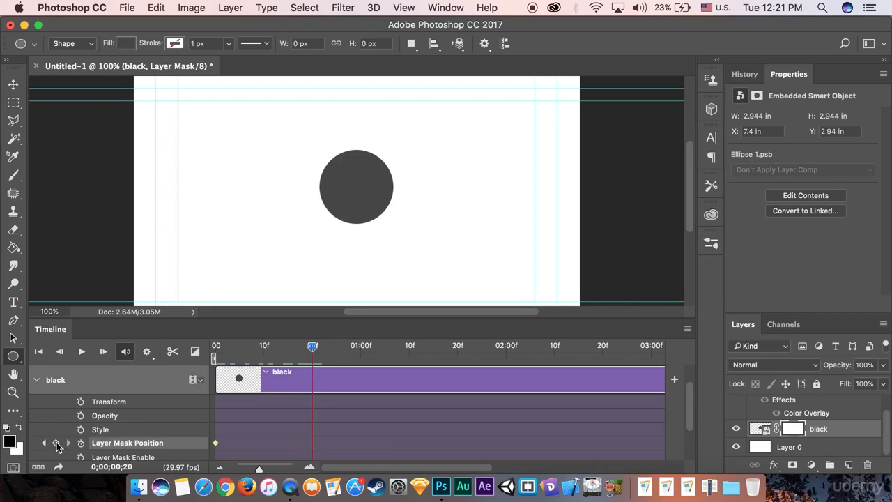
left_click(56, 443)
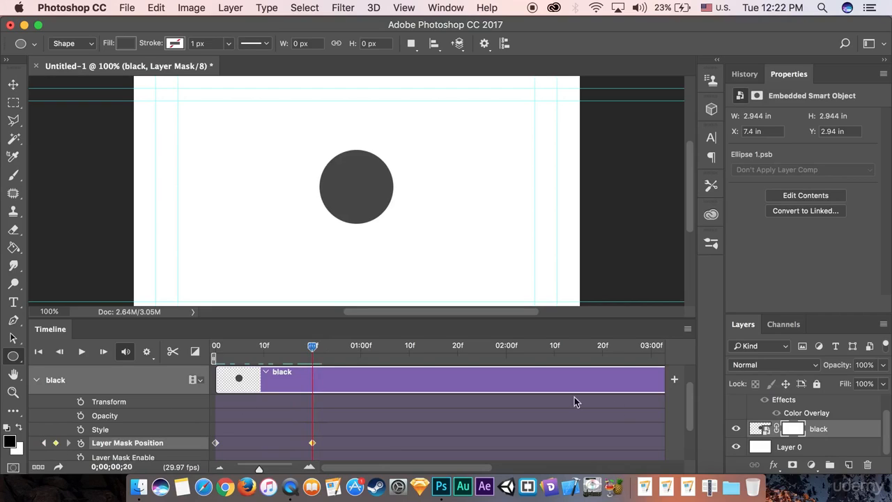
- On the black layer's mask, select a rectangle around the circle, fill it with black using the Paint Bucket, and deselect
left_click(762, 430)
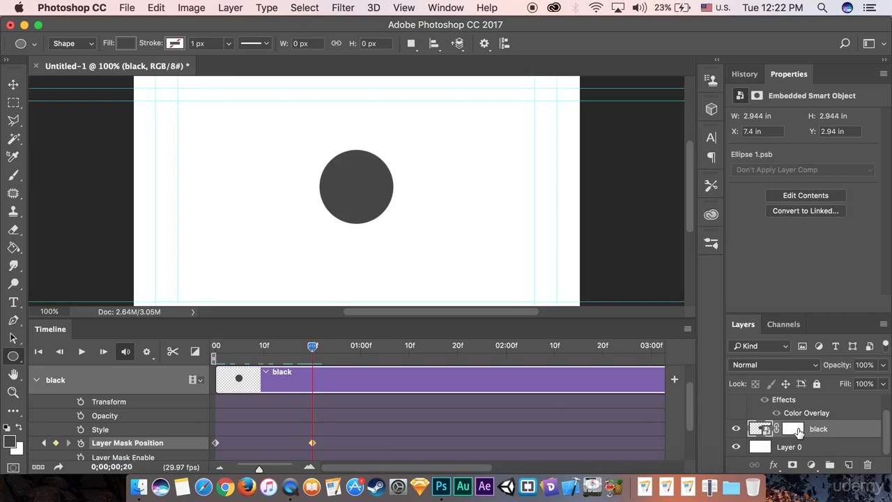
left_click(792, 432)
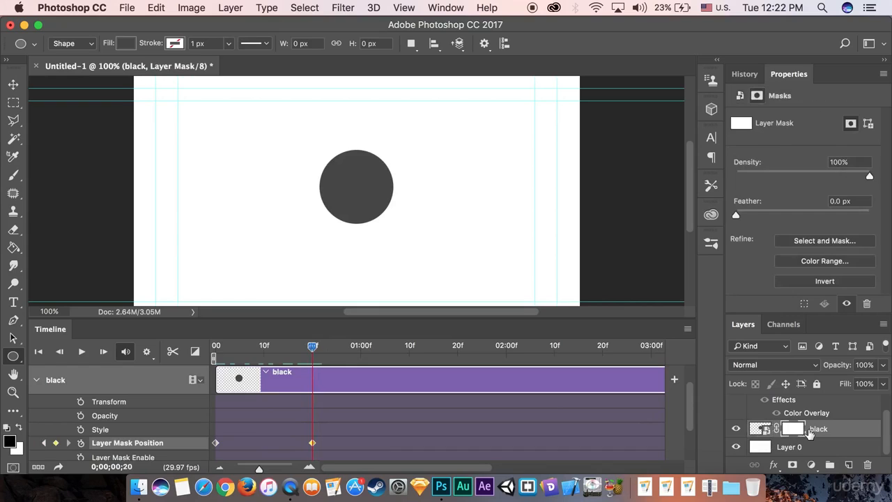
left_click(12, 104)
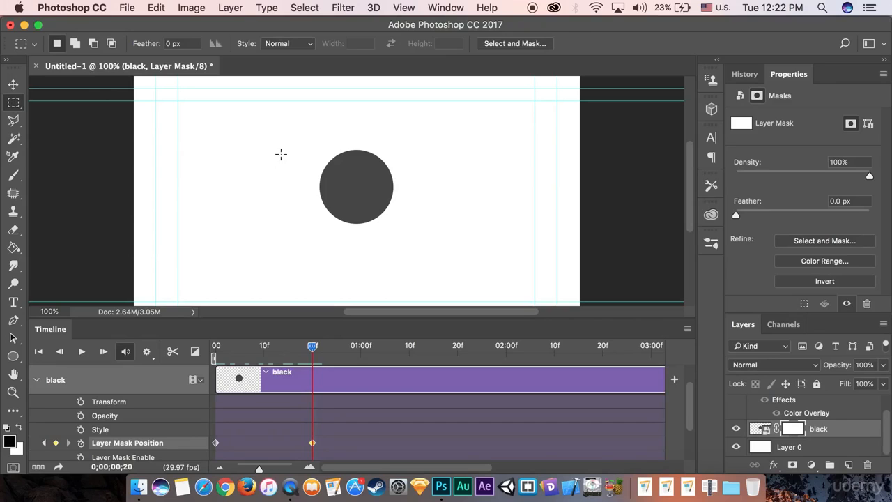
left_click_drag(300, 128, 411, 243)
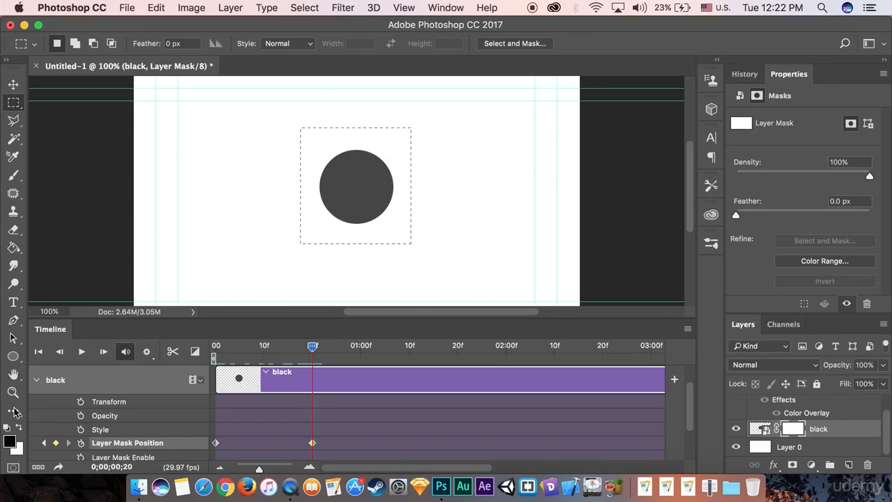
left_click(14, 249)
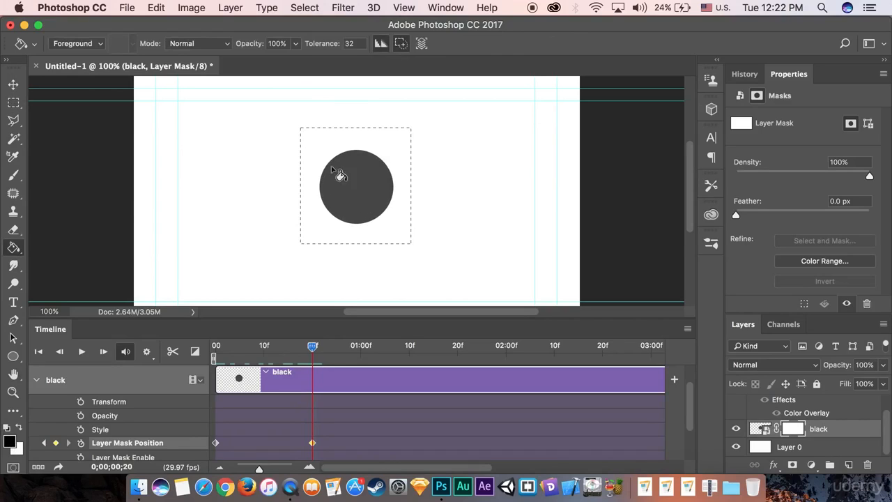
left_click(358, 191)
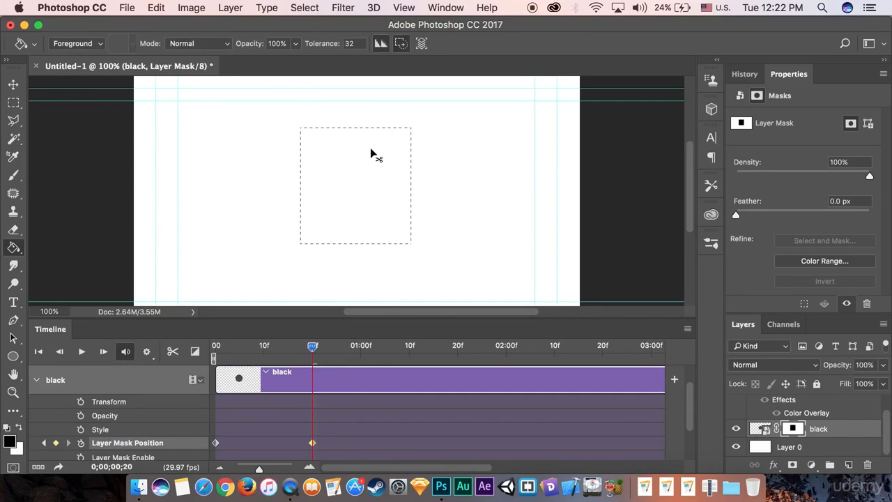
key("super+d")
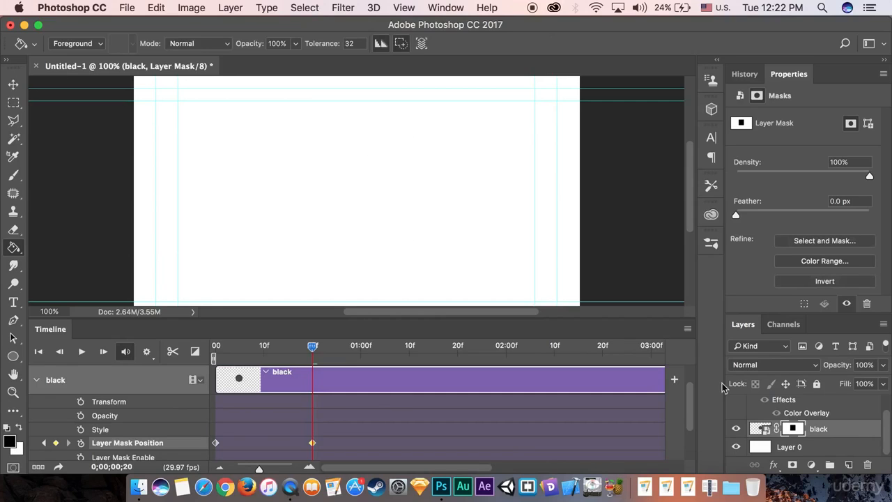
- Try to move the black layer's mask to the right while it is linked to the smart object, and undo the move
left_click(766, 428)
left_click(792, 429)
mouse_move(313, 349)
left_mouse_down()
mouse_move(189, 349)
mouse_move(311, 348)
mouse_move(313, 357)
left_mouse_up()
left_click(15, 86)
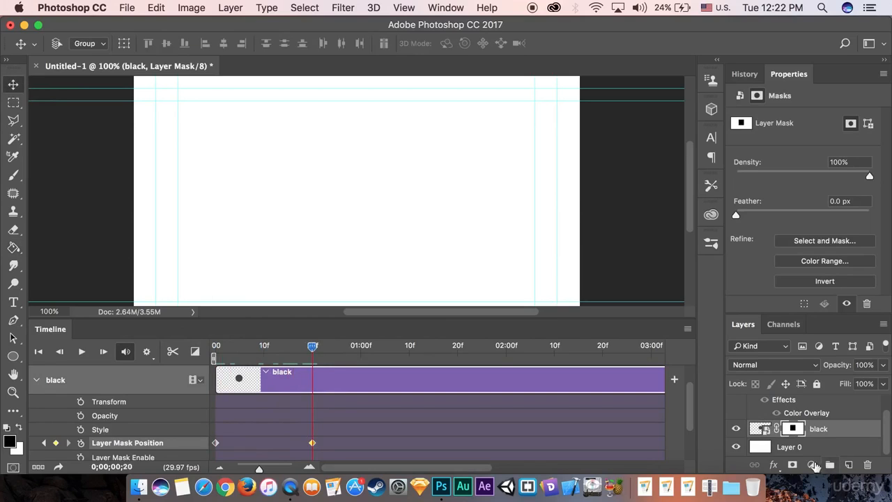
left_click(794, 431)
left_click_drag(359, 179, 447, 180)
left_click(744, 74)
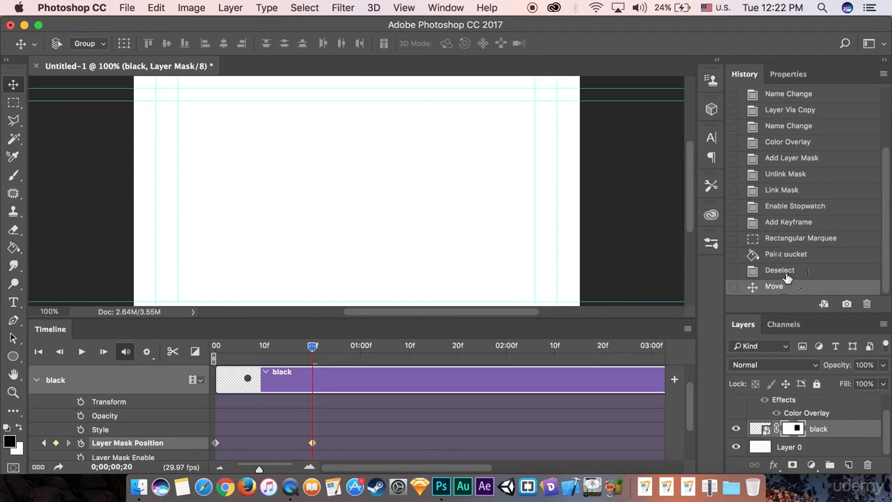
left_click(786, 276)
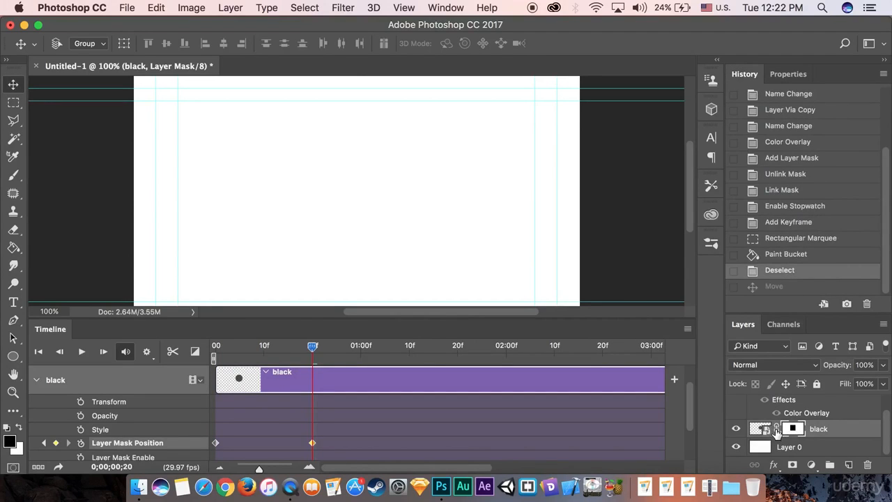
- Unlink the black layer's mask from its smart object and move the mask right, clear of the circle, at 20f
left_click(776, 429)
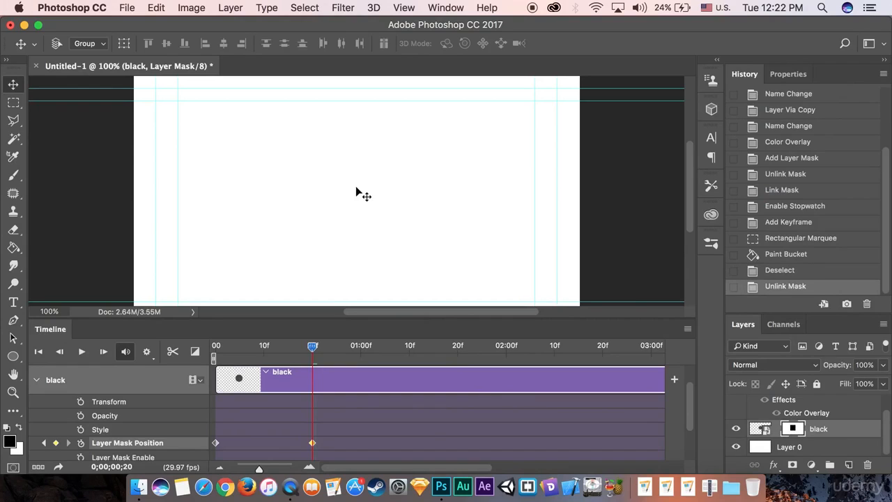
left_click_drag(358, 193, 459, 191)
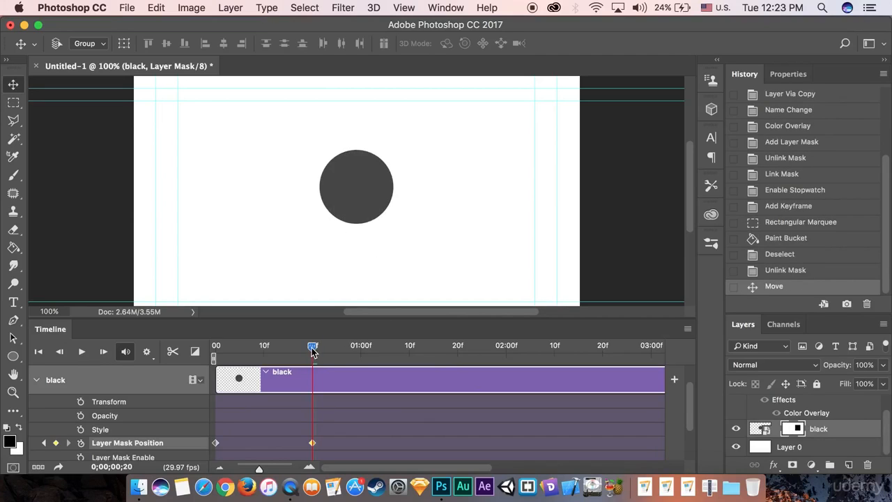
- Play the mask animation from the start of the timeline and return the playhead to 20f
left_click_drag(312, 350, 213, 350)
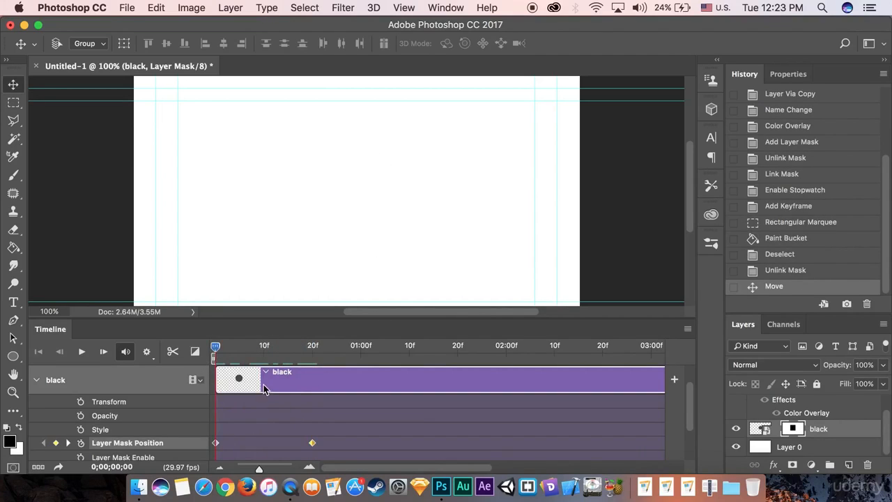
key("space")
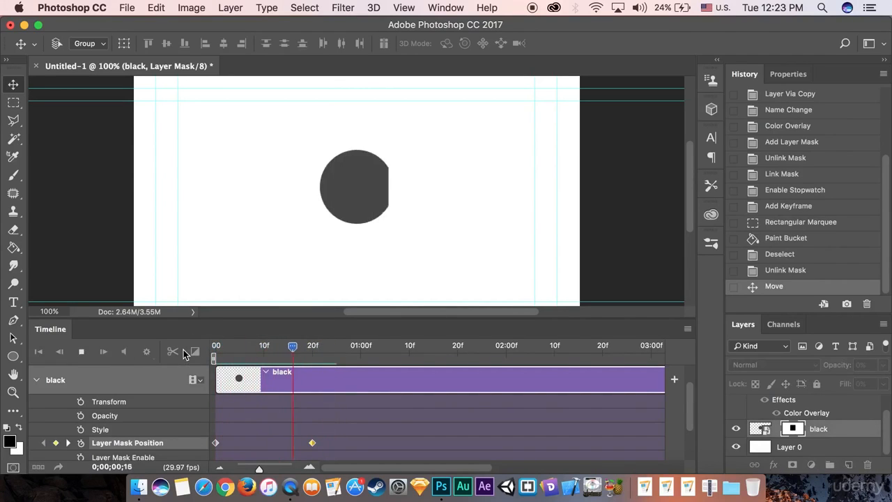
key("space")
left_click_drag(339, 349, 314, 350)
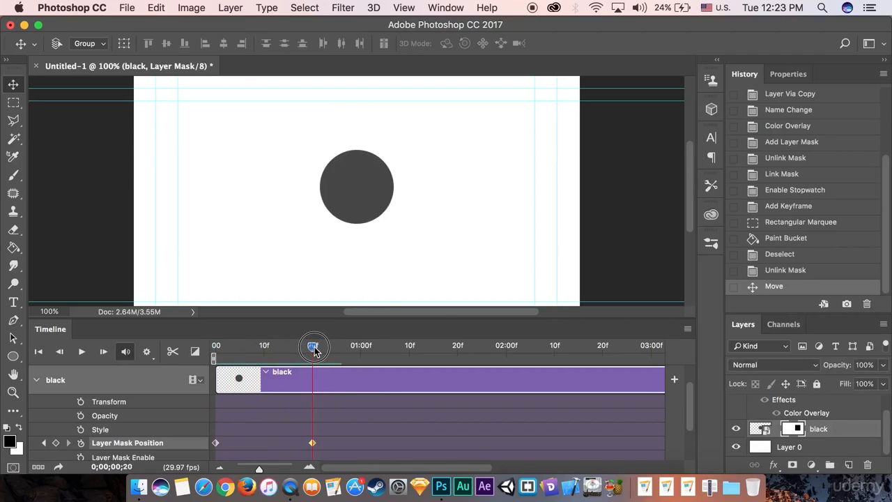
- Show the Red layer and move its circle to the right, beside the black circle
scroll(828, 437, "up", 1)
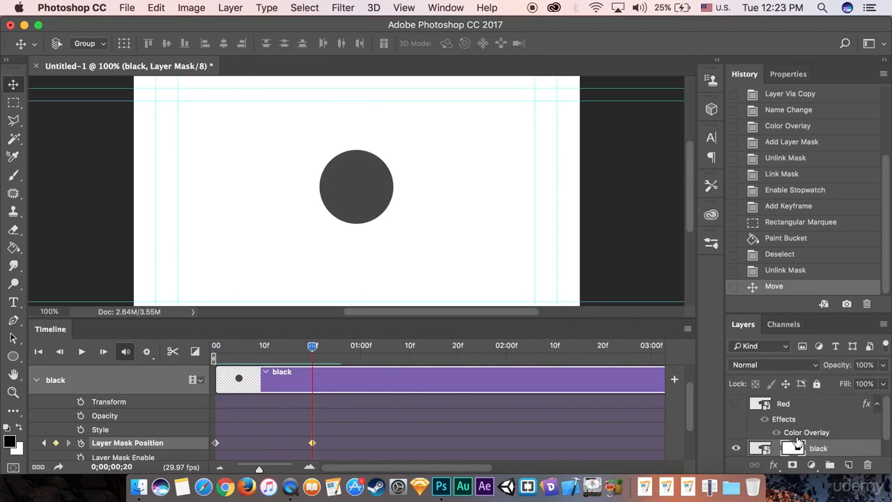
scroll(801, 426, "down", 1)
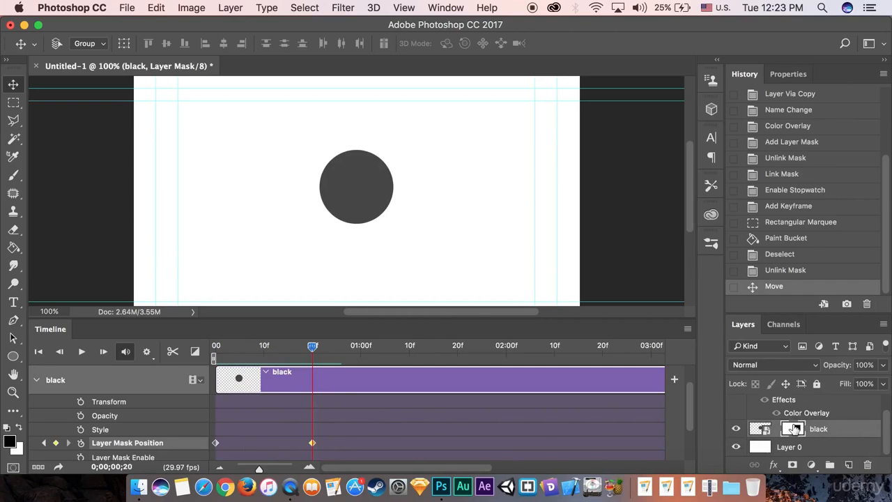
scroll(797, 432, "up", 1)
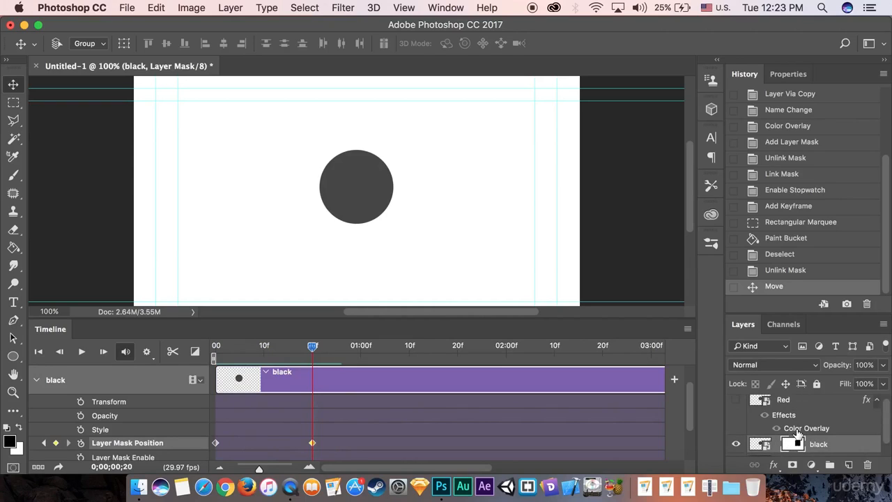
scroll(794, 429, "down", 1)
scroll(773, 414, "up", 1)
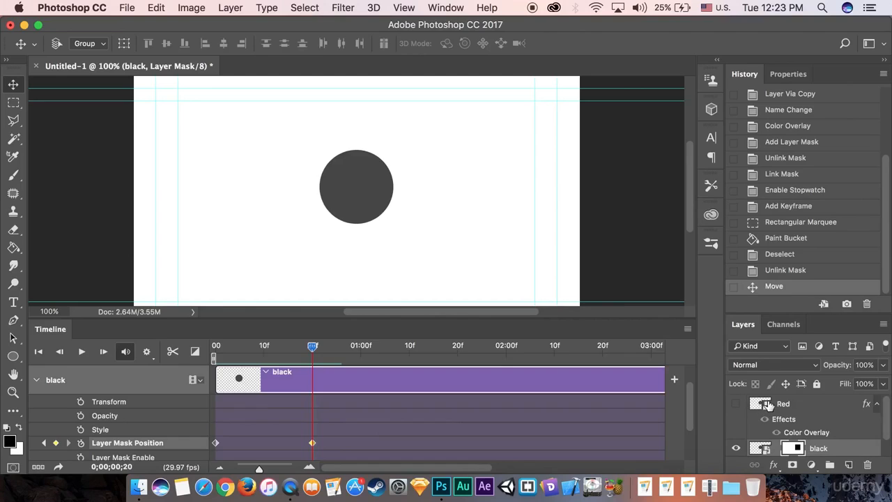
left_click(765, 404)
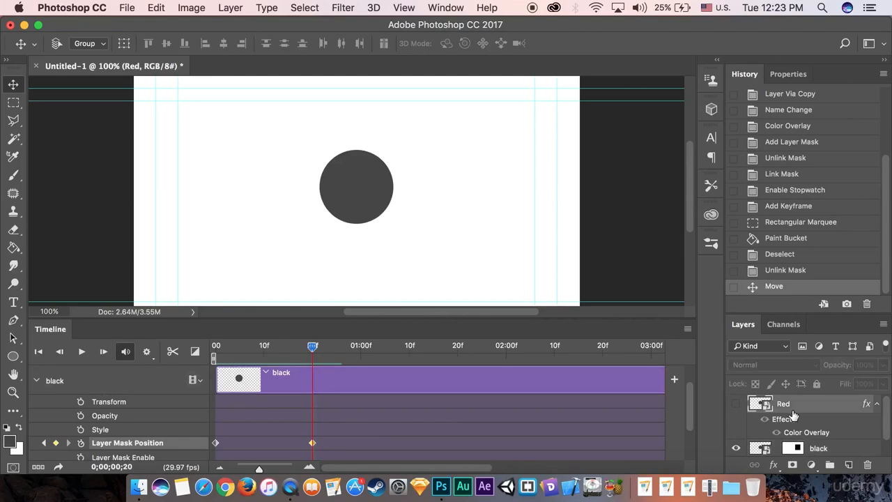
left_click(736, 404)
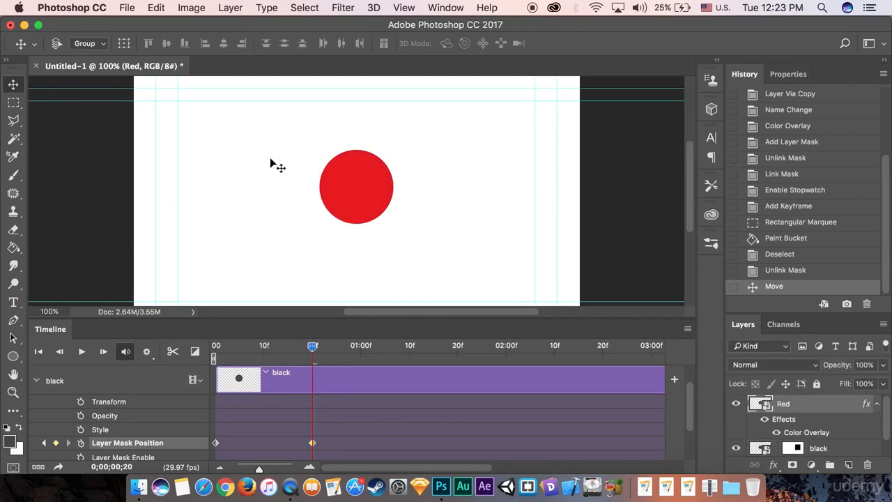
left_click_drag(380, 192, 476, 204)
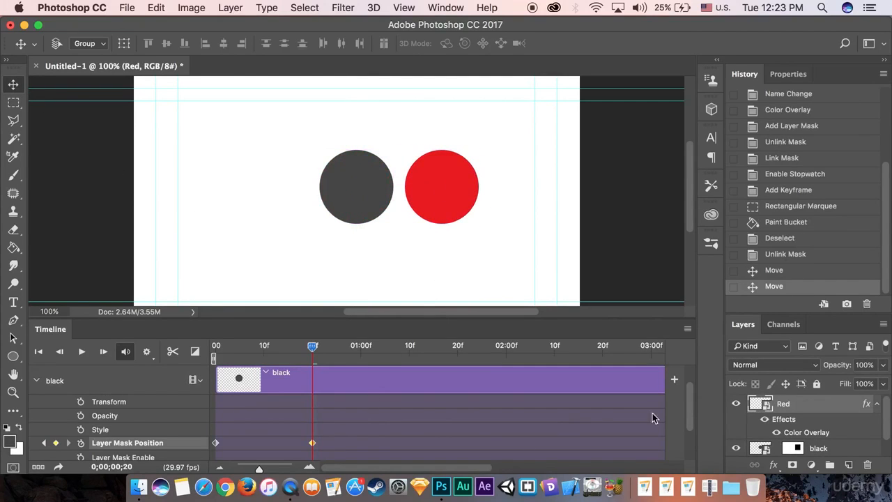
- Add a layer mask to the Red layer and unlink it from the smart object
scroll(652, 412, "up", 3)
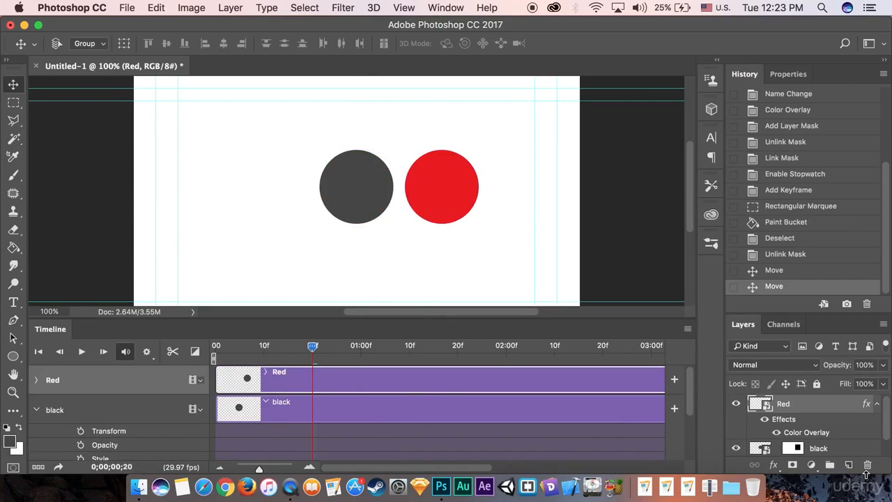
left_click(792, 465)
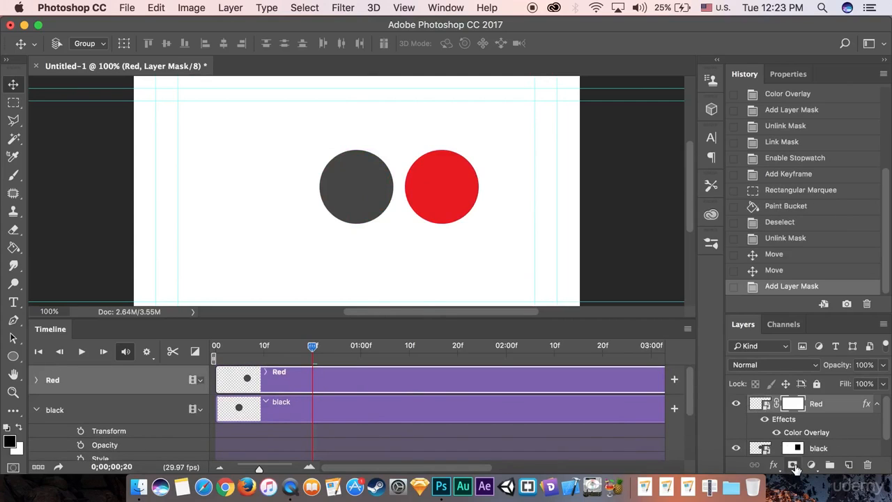
left_click(777, 404)
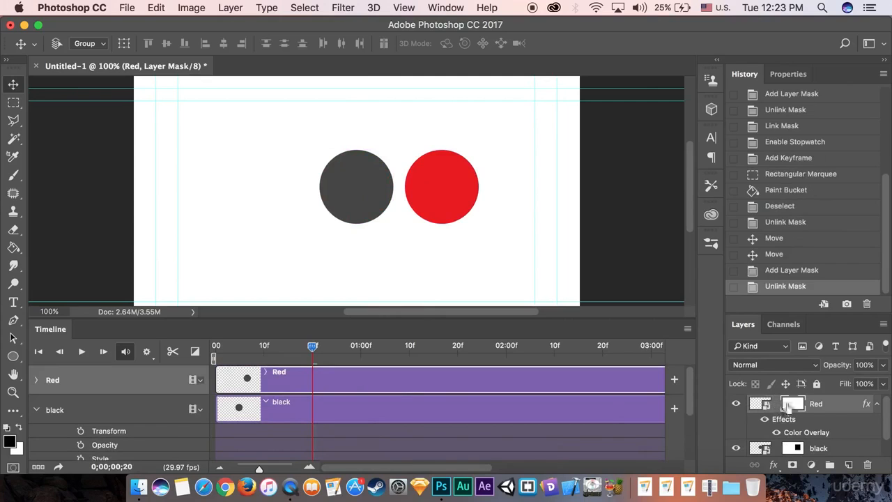
- On the Red layer's mask, select a rectangle around the red circle, fill it with black using the Paint Bucket, and deselect
left_click(12, 104)
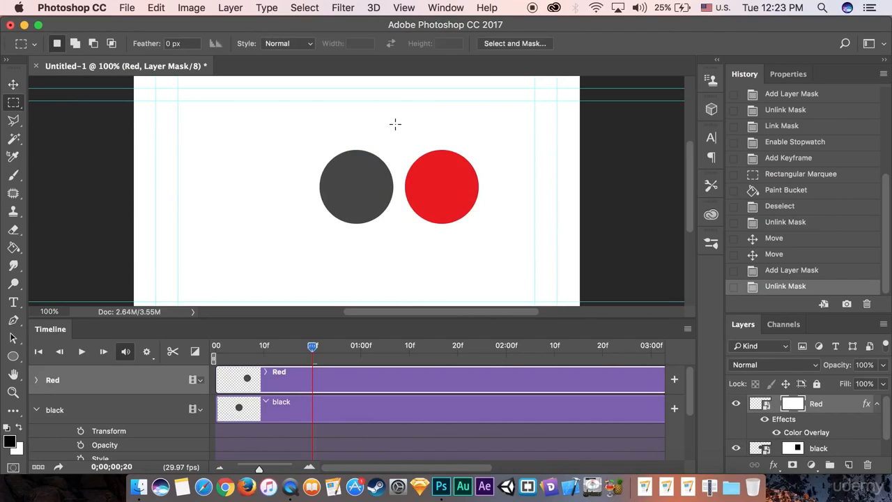
left_click_drag(395, 124, 495, 239)
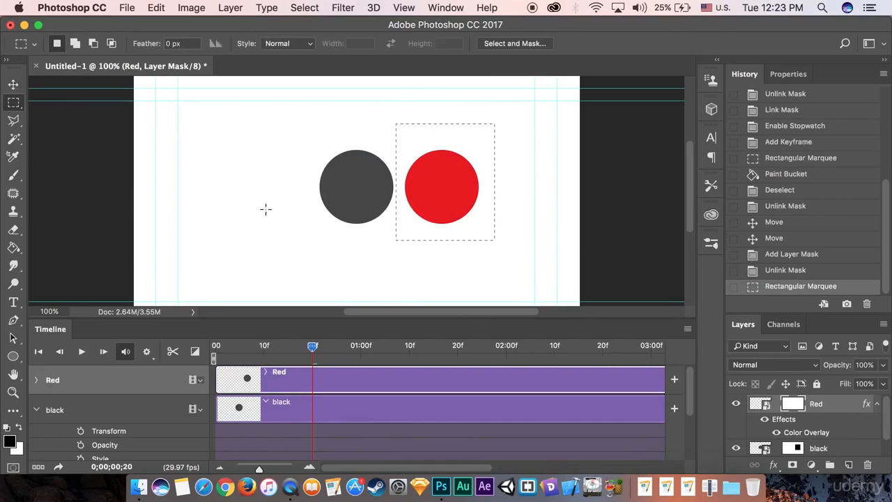
left_click(13, 247)
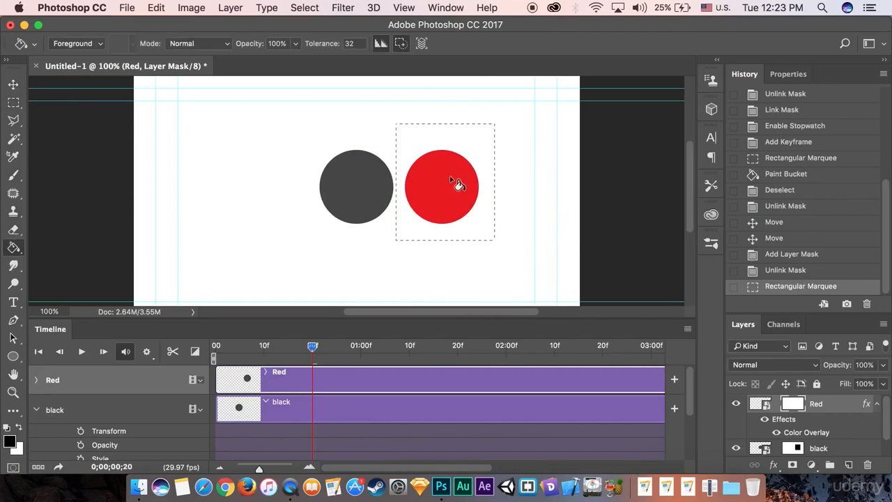
left_click(437, 214)
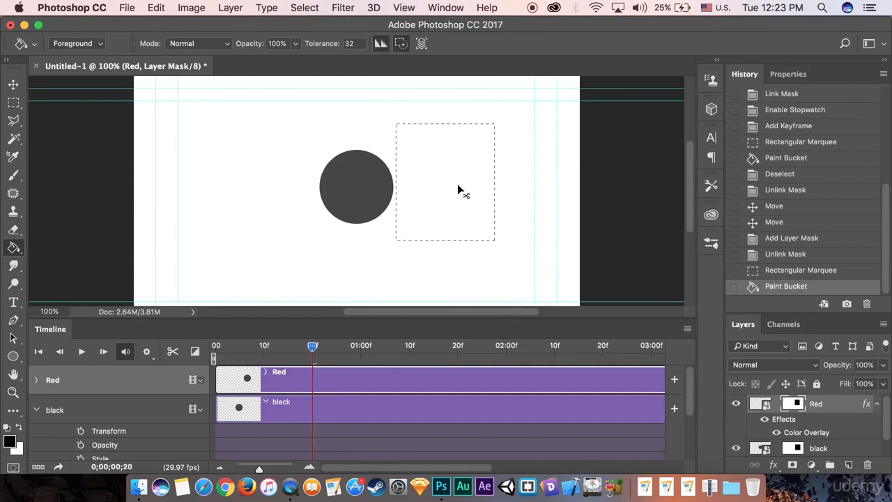
key("ctrl+d")
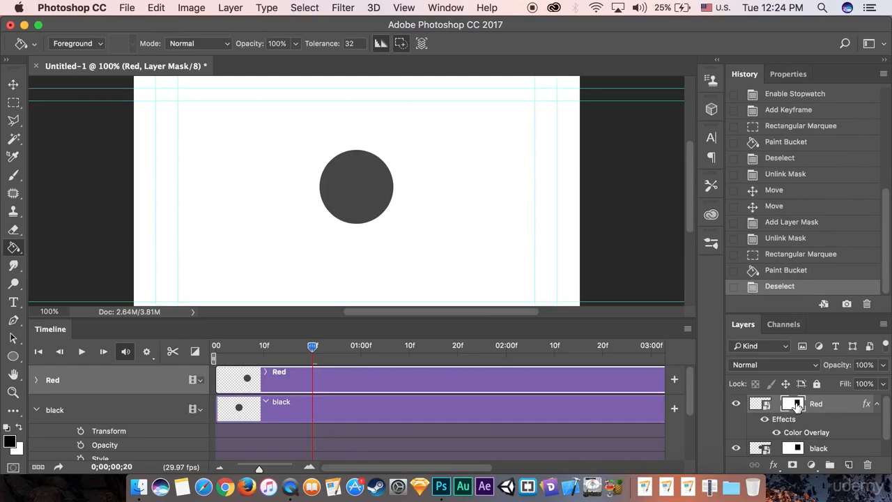
- Activate the Red layer's smart object, expand its timeline track, and enable Transform keyframing at 20f
left_click(759, 404)
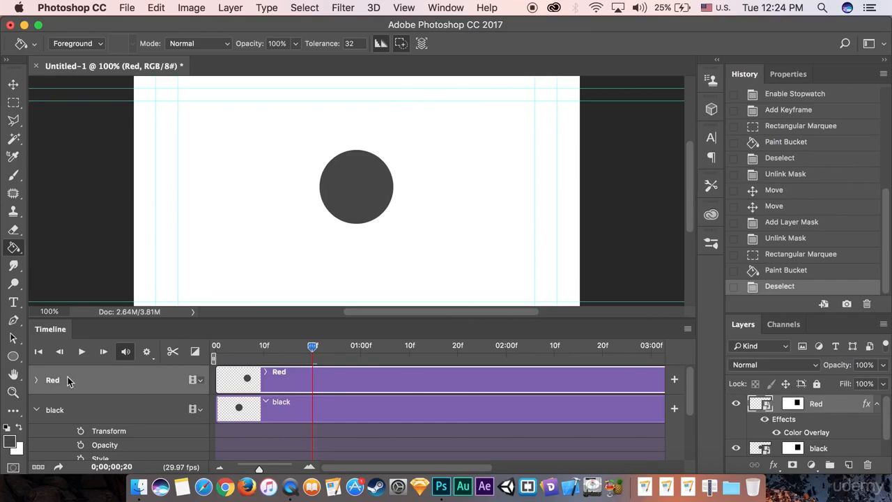
left_click(36, 380)
mouse_move(312, 347)
left_mouse_down()
mouse_move(279, 354)
mouse_move(318, 357)
mouse_move(313, 354)
left_mouse_up()
left_click(82, 402)
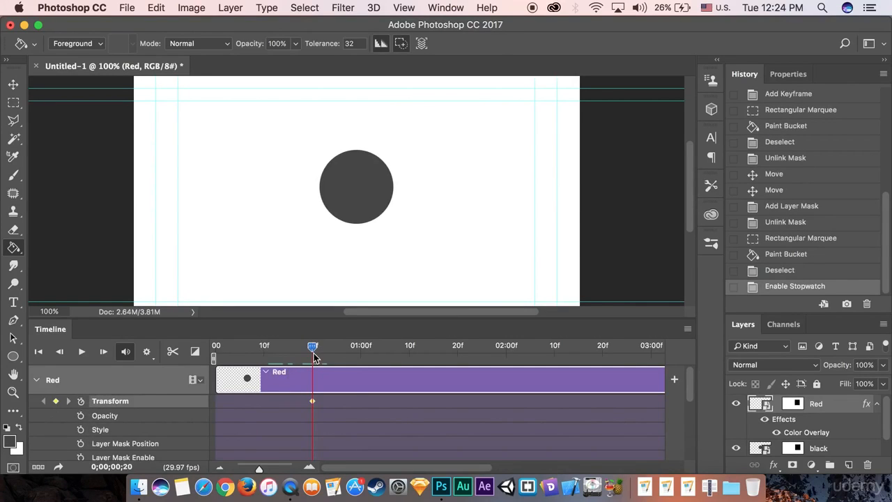
- Add a Transform keyframe at 01:00f on the Red track and move its smart object left so the red circle overlaps the black one
left_click_drag(314, 357, 360, 357)
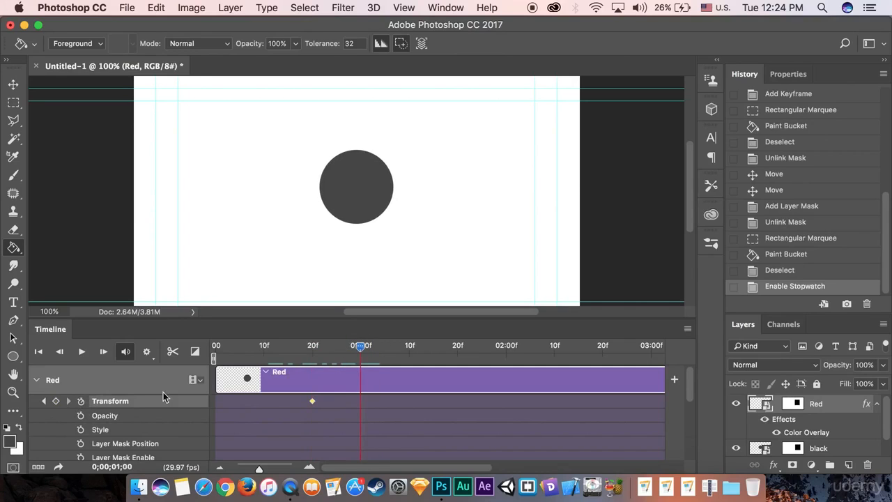
left_click(55, 402)
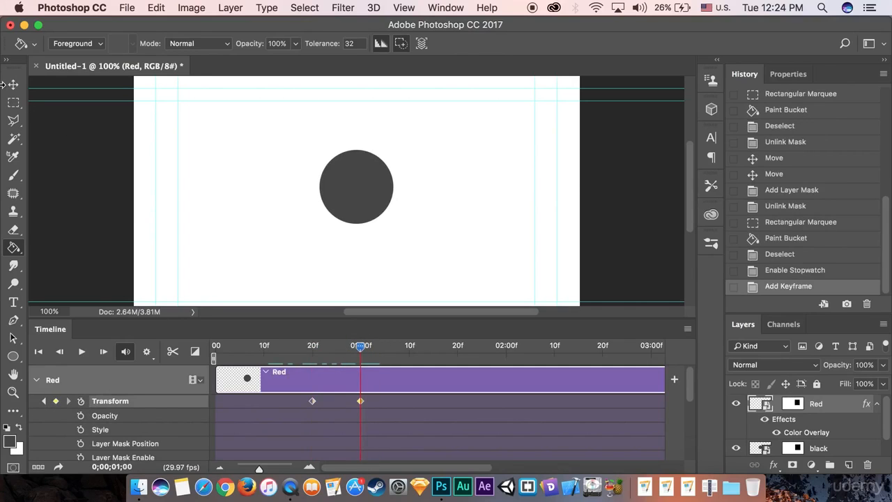
left_click(13, 84)
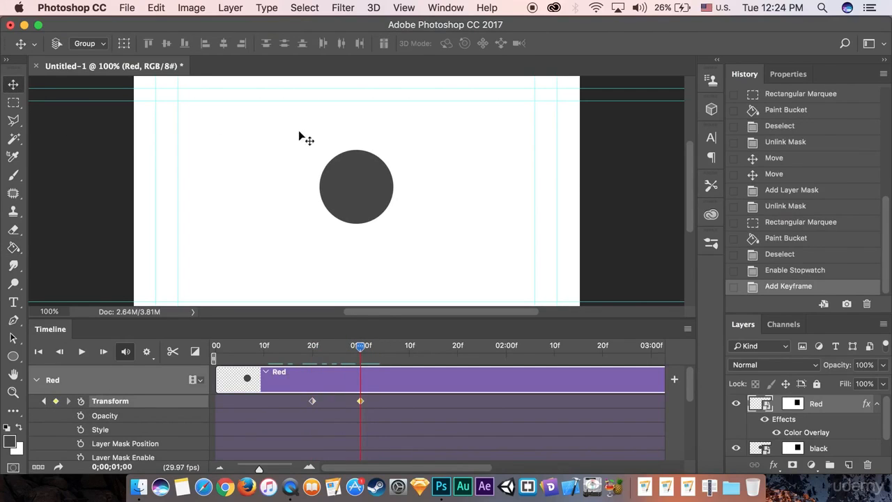
left_click(792, 405)
left_click(763, 406)
left_click_drag(432, 183, 302, 178)
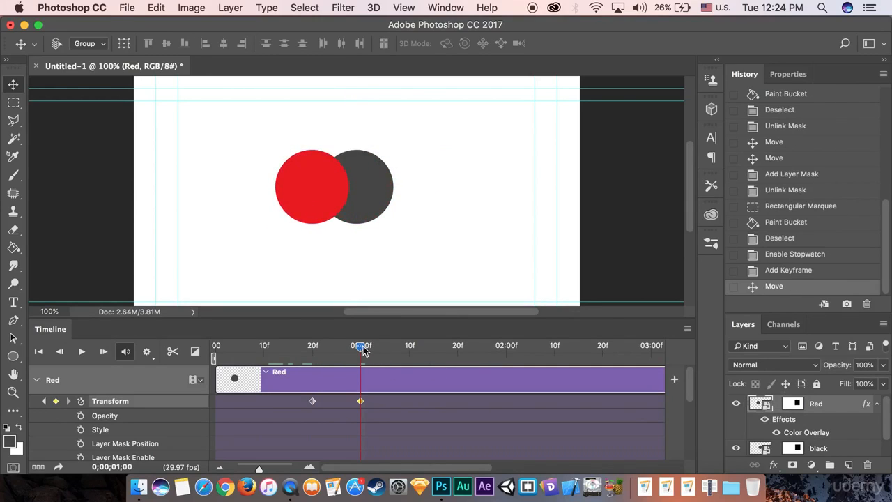
- Play the animation from the first frame to past the Red layer's last Transform keyframe, and stop it
left_click_drag(361, 346, 14, 338)
key("space")
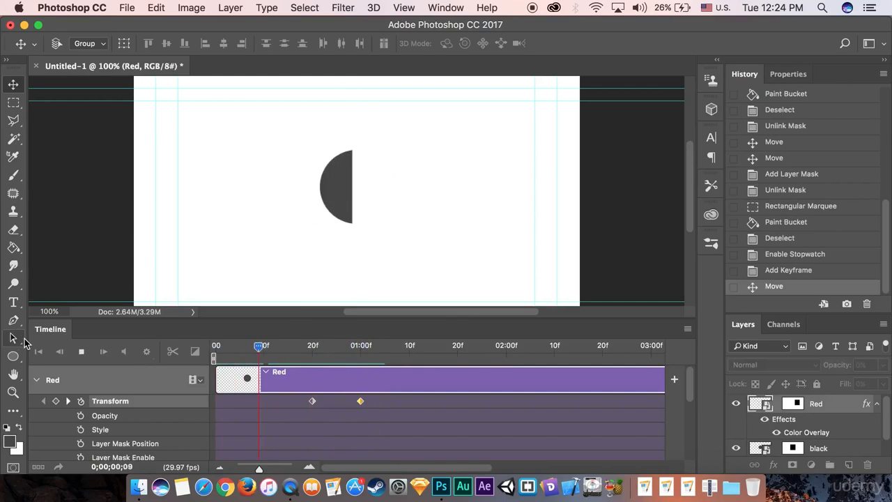
key("space")
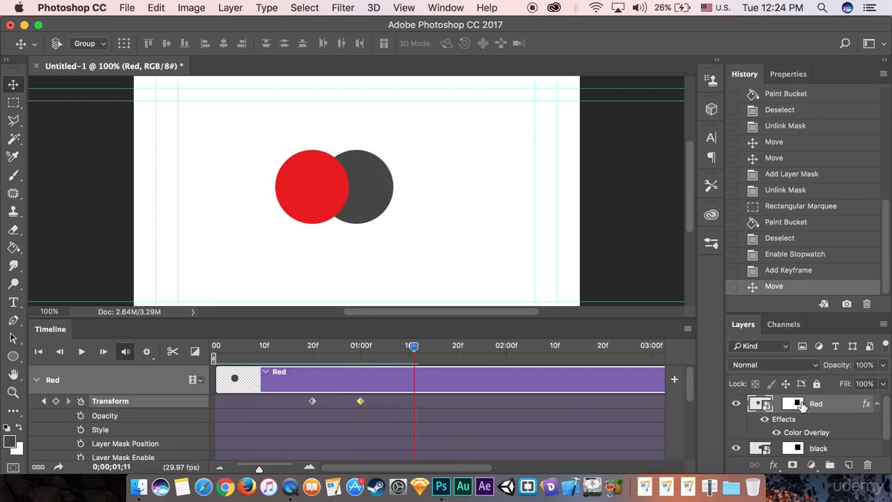
- Inspect the layer masks of the black and Red layers, and return the playhead to the first frame
scroll(817, 432, "down", 1)
left_click(795, 432)
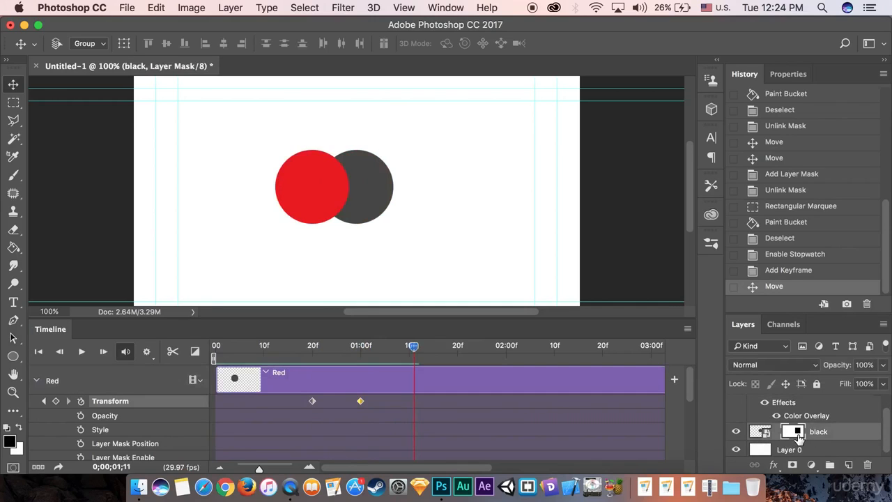
scroll(800, 434, "up", 1)
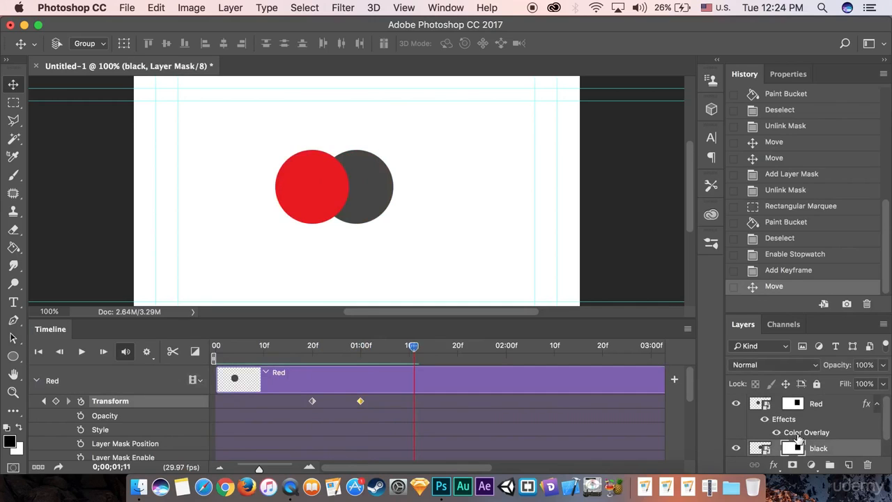
left_click(795, 406)
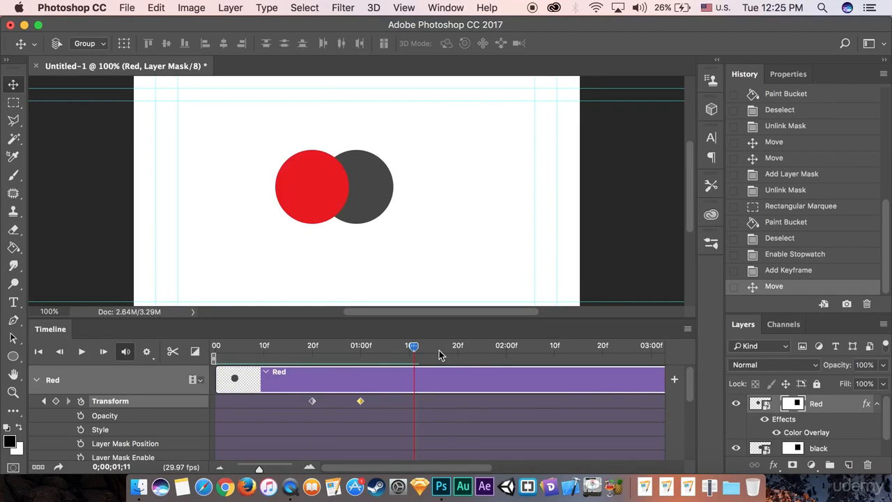
left_click_drag(416, 349, 222, 349)
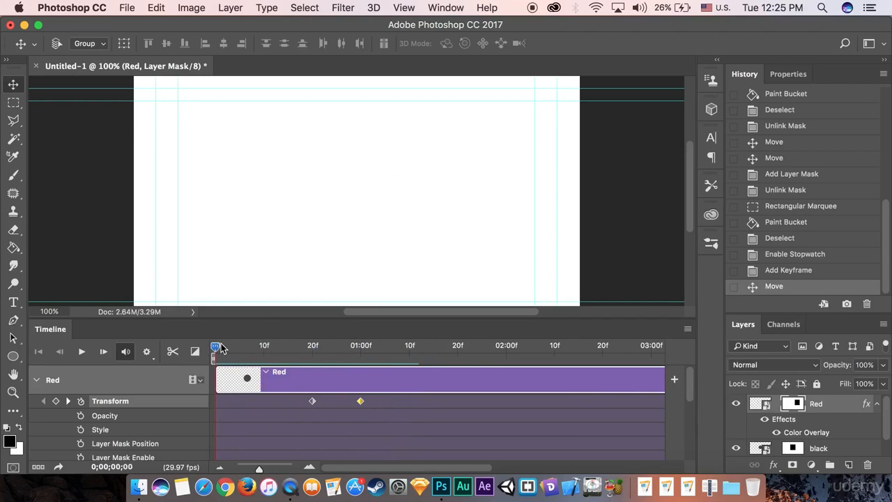